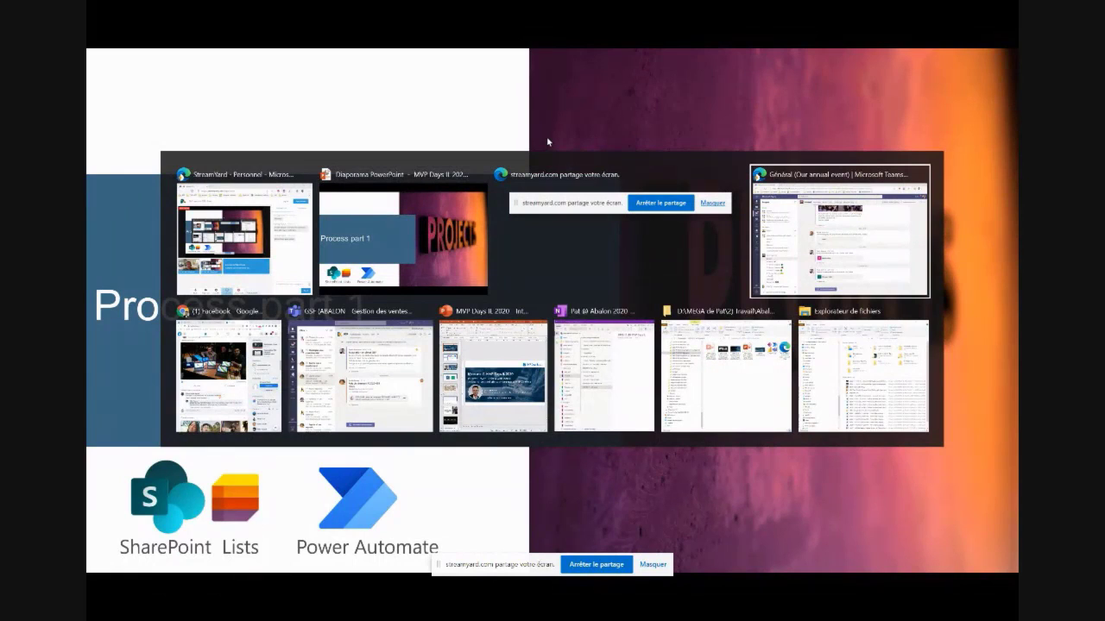
# Switch to Microsoft Teams and browse the posts in the Général channel of the Integrate Power Platform with SharePoint team.
pyautogui.hotkey('alt', 'Tab')
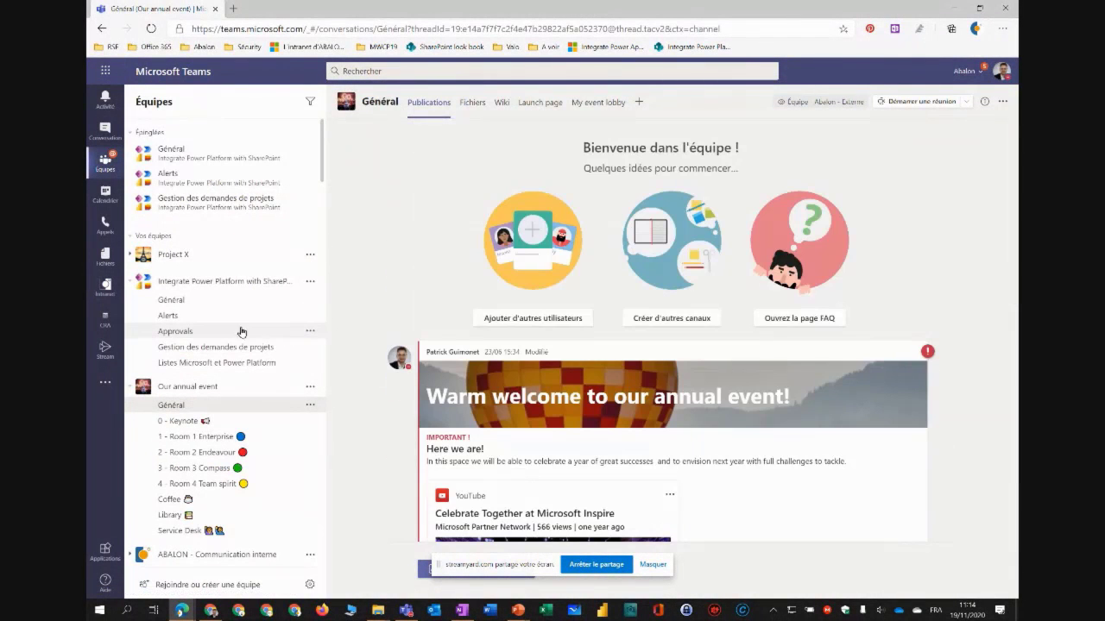
pyautogui.click(196, 305)
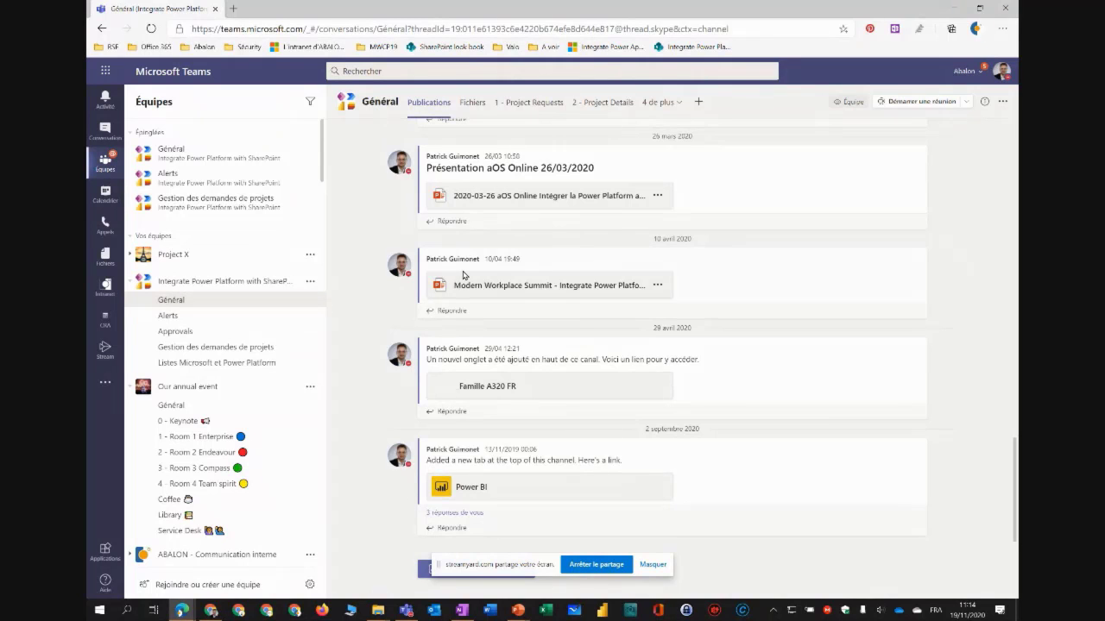
pyautogui.scroll(5, 497, 150)
pyautogui.scroll(-15, 517, 269)
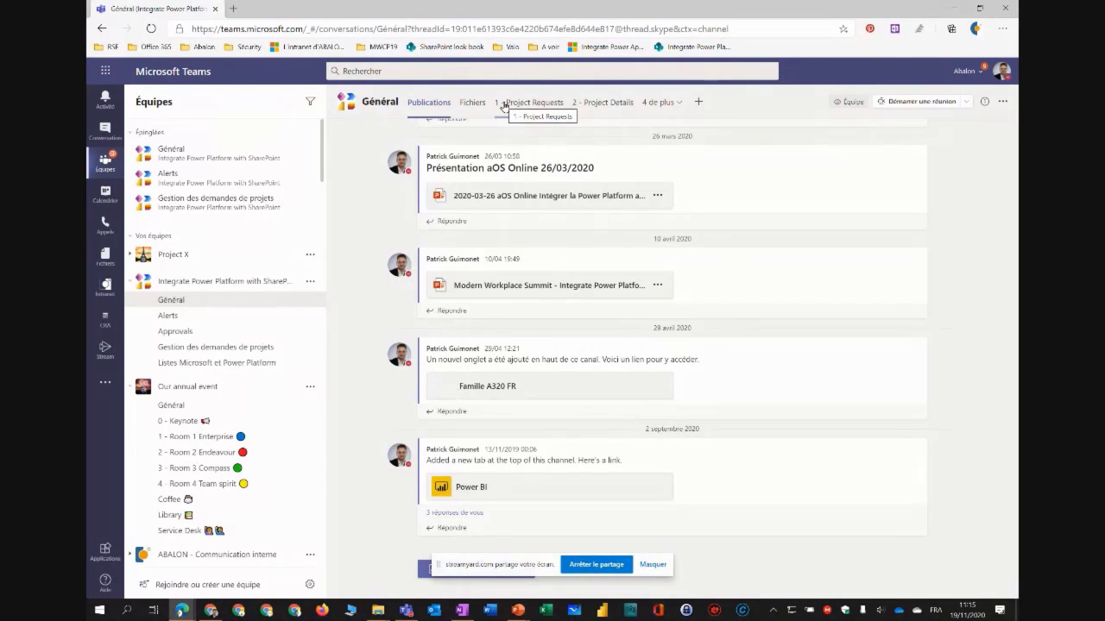
# Open the channel's Project Requests list and expand it to fill the Teams window.
pyautogui.click(678, 106)
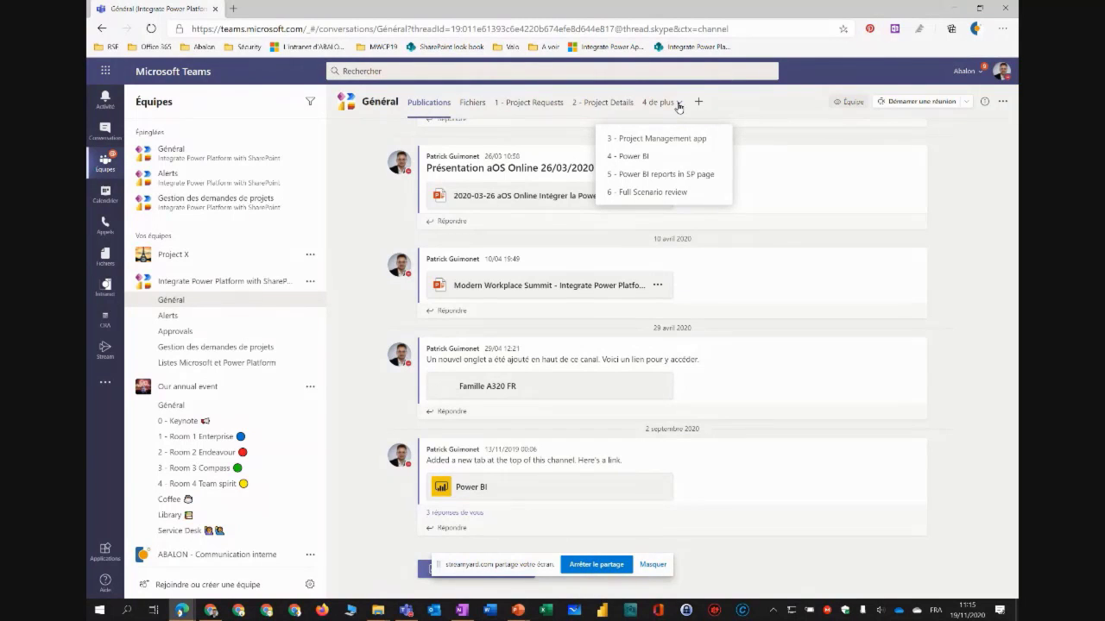
pyautogui.click(514, 104)
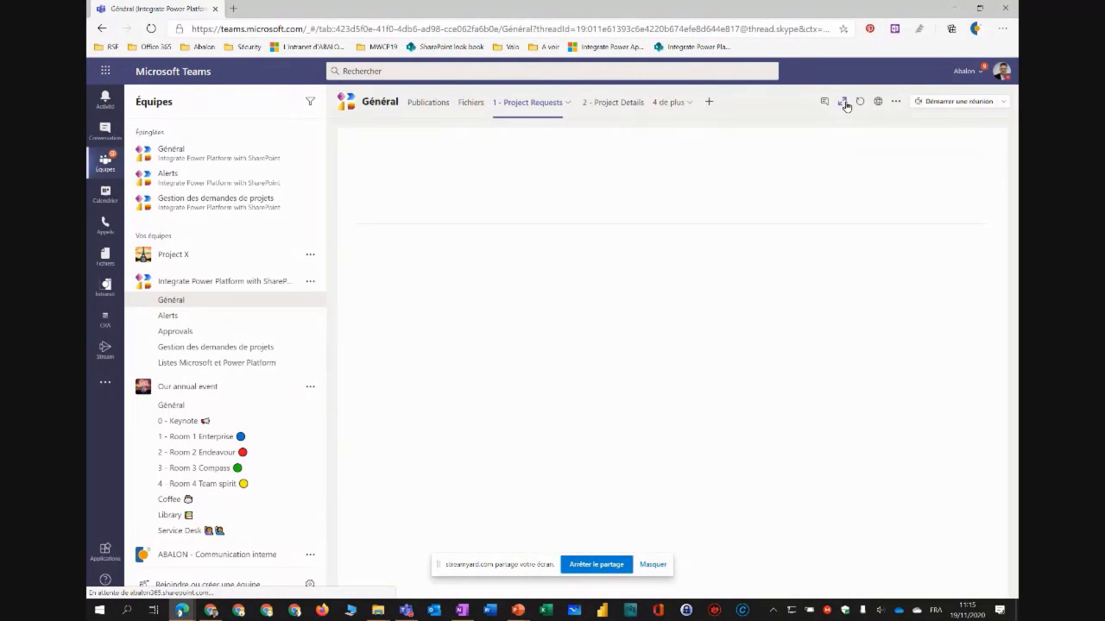
pyautogui.click(842, 104)
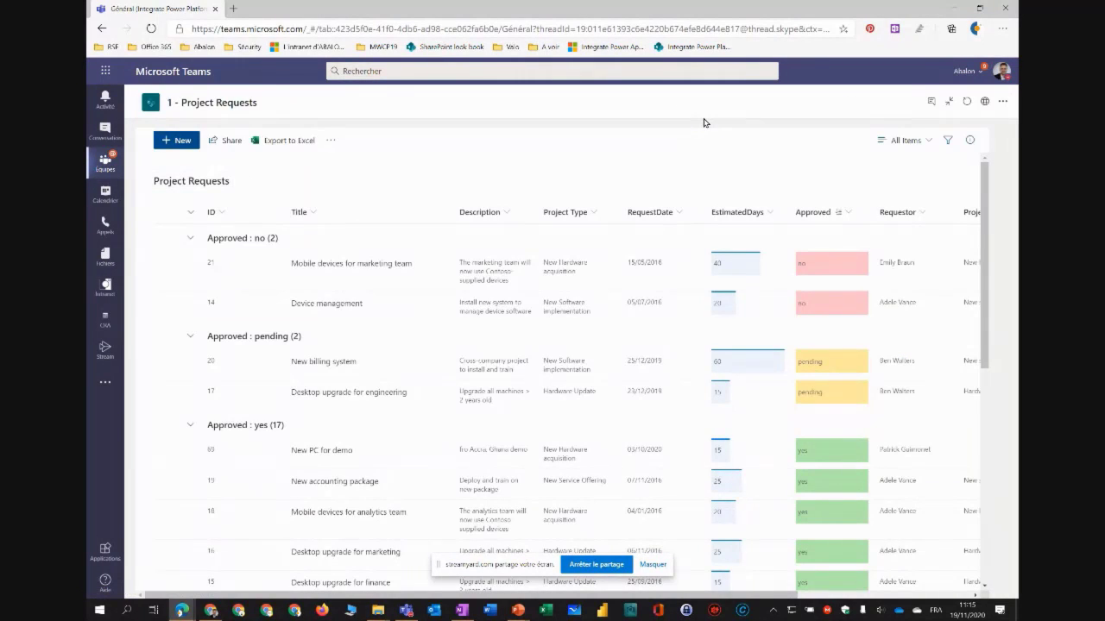
# Collapse the "no" and "yes" approval groups in the Project Requests list, leaving only the pending group expanded.
pyautogui.click(188, 240)
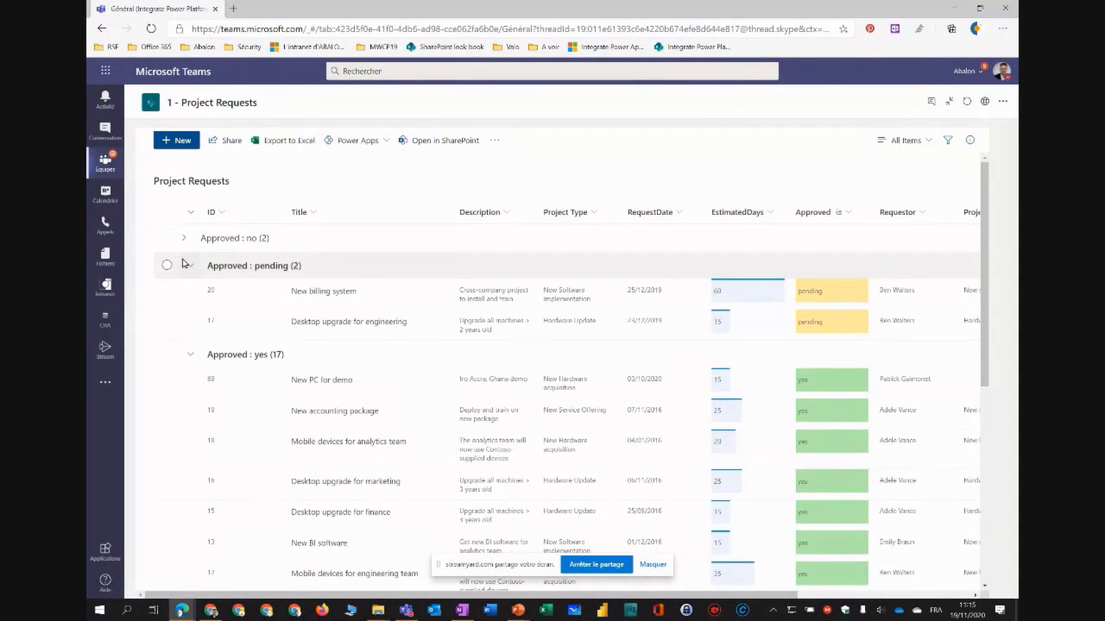
pyautogui.click(192, 267)
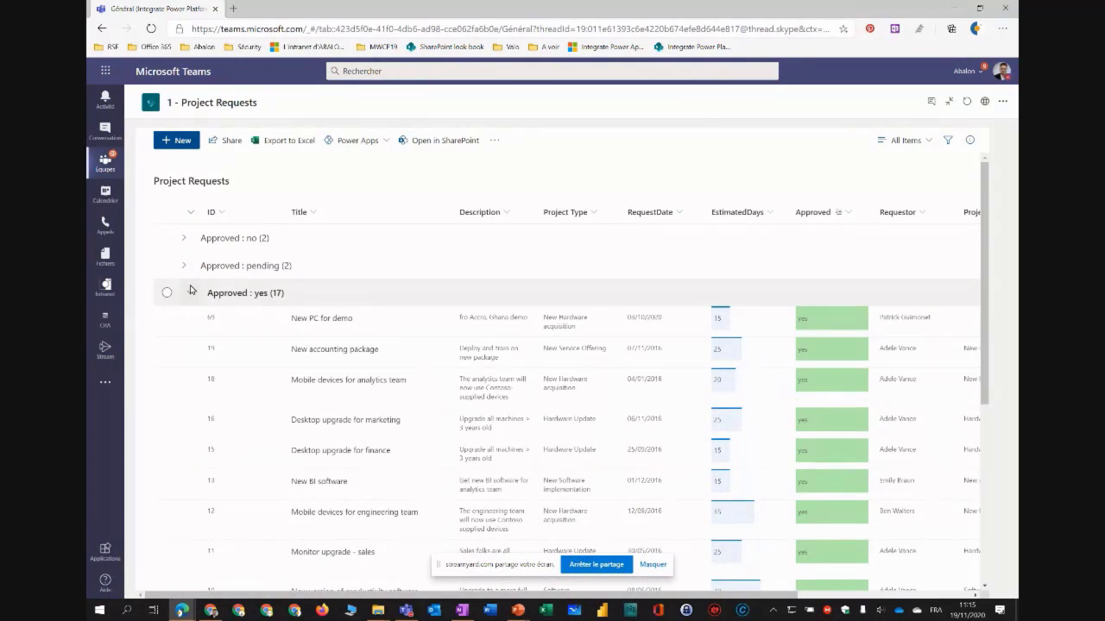
pyautogui.click(187, 293)
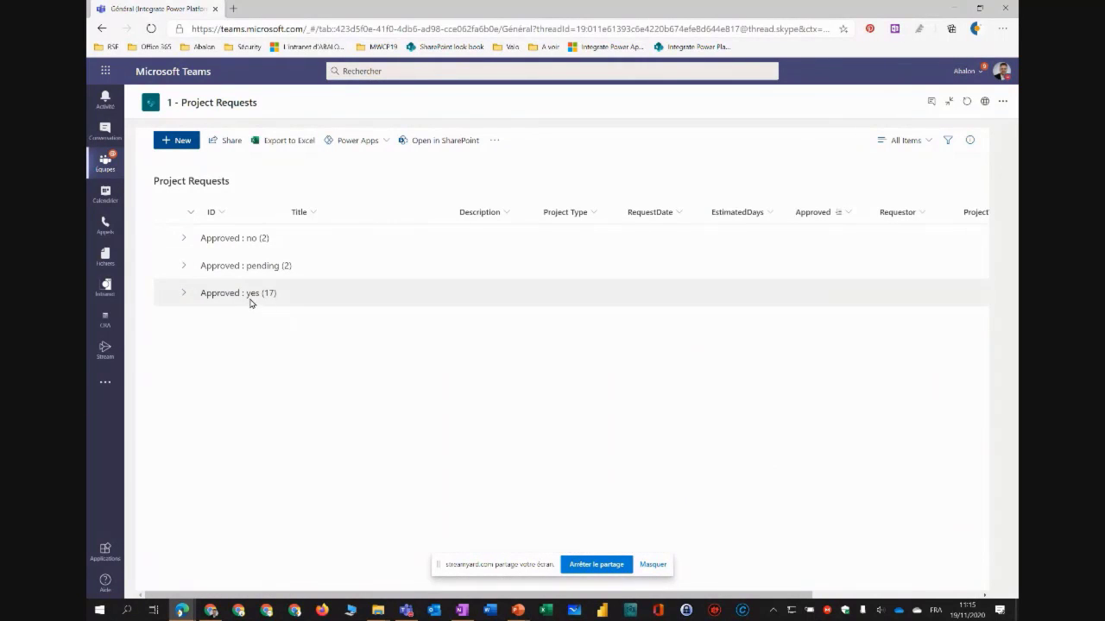
pyautogui.click(182, 268)
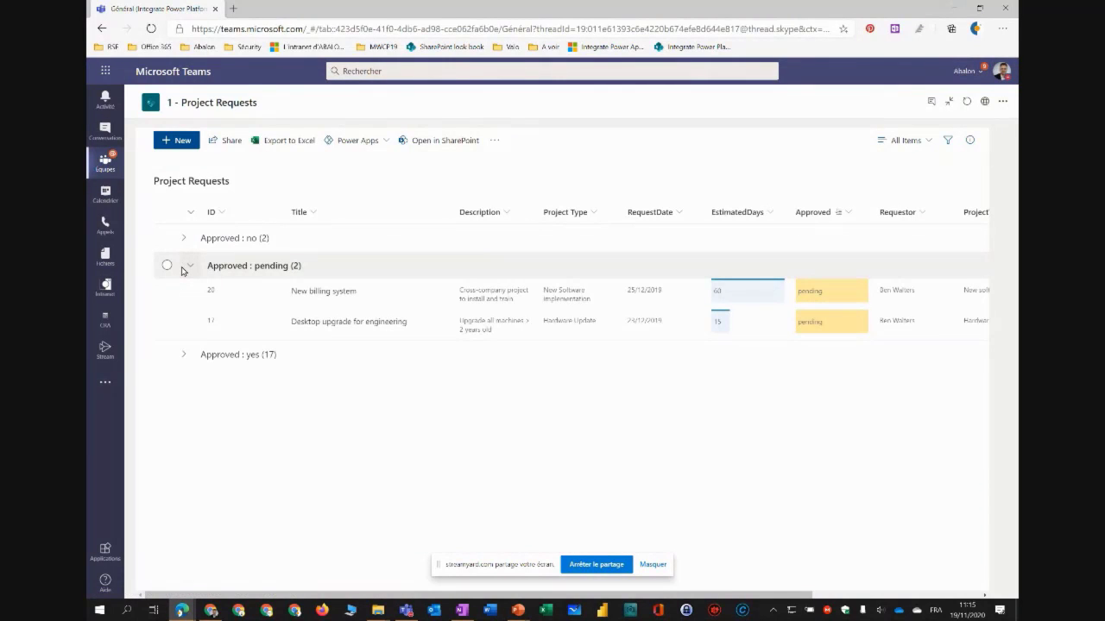
pyautogui.click(182, 244)
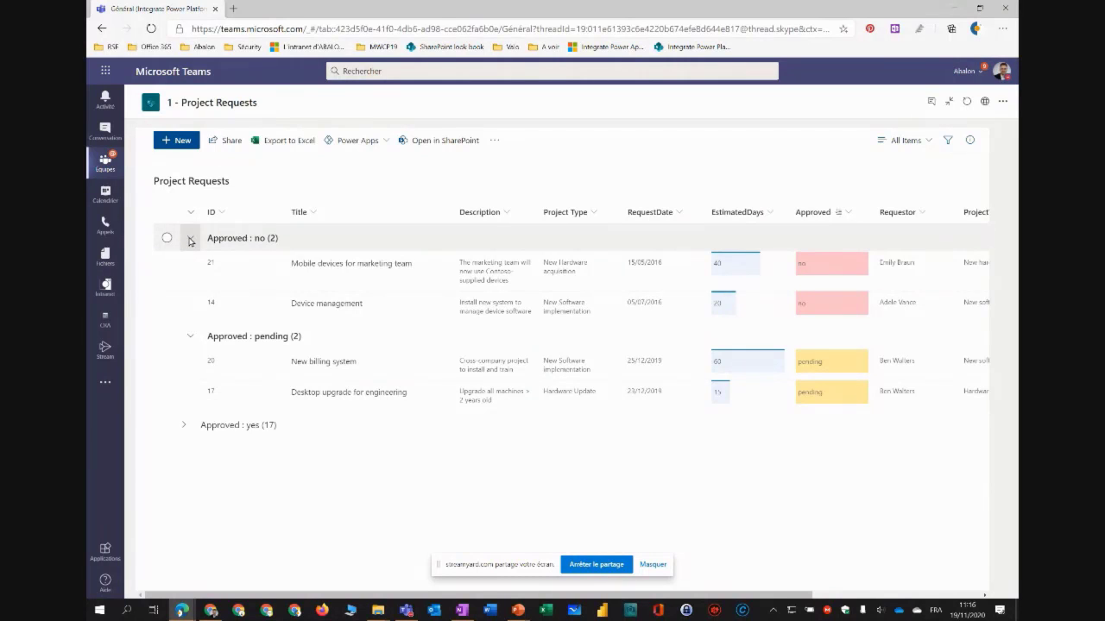
pyautogui.click(190, 239)
# Start a new project request titled "MVPDaysIL - Buy some new PC" with description "for demo purpose" and project type New Hardware acquisition.
pyautogui.click(165, 139)
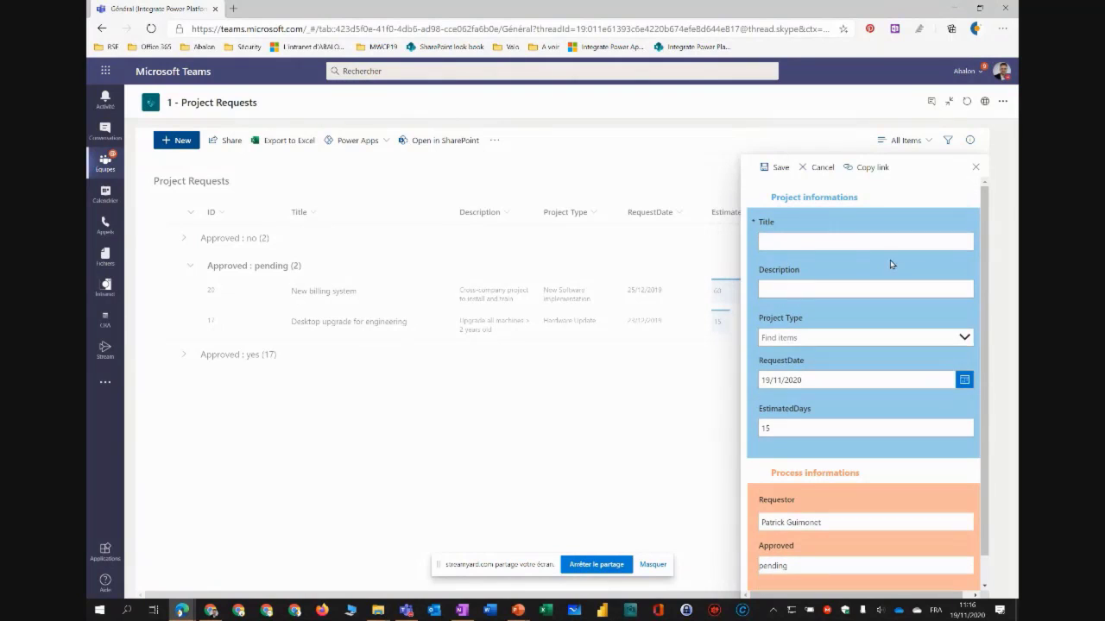
pyautogui.click(850, 243)
pyautogui.write('M')
pyautogui.write('VPDays IL')
pyautogui.write(' IL')
pyautogui.click(820, 285)
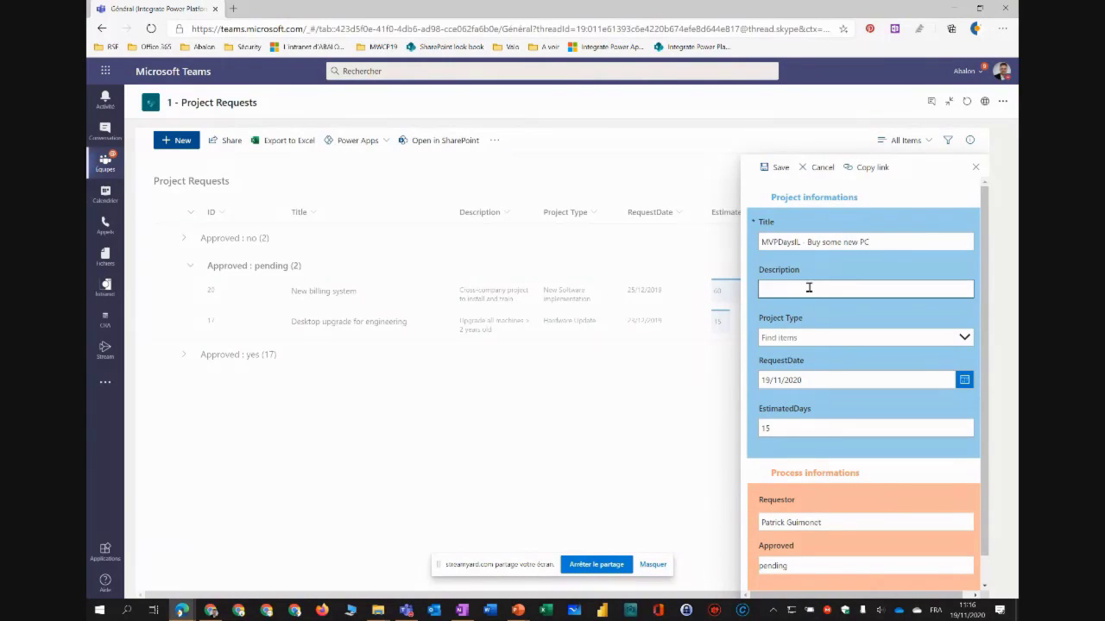
pyautogui.write('for demo pur')
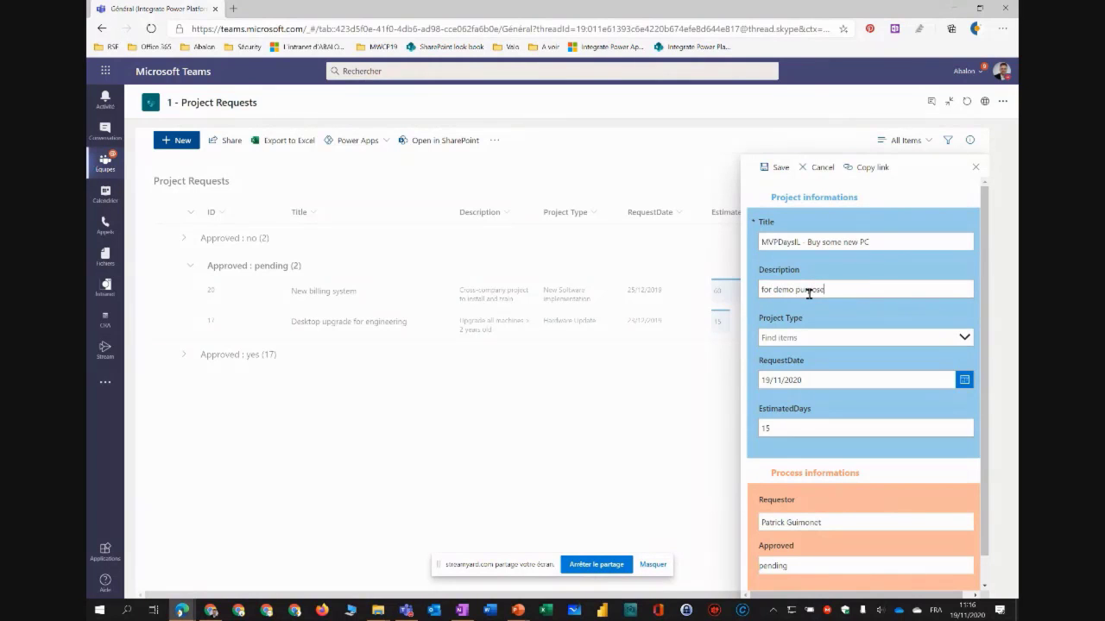
pyautogui.write('pose')
pyautogui.click(813, 335)
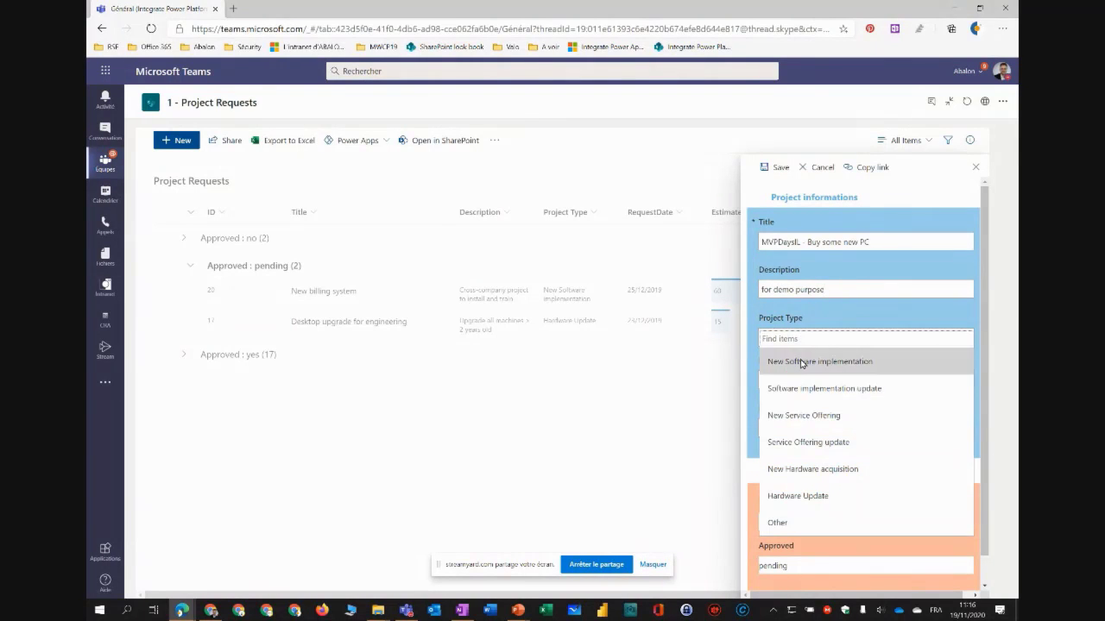
pyautogui.click(846, 470)
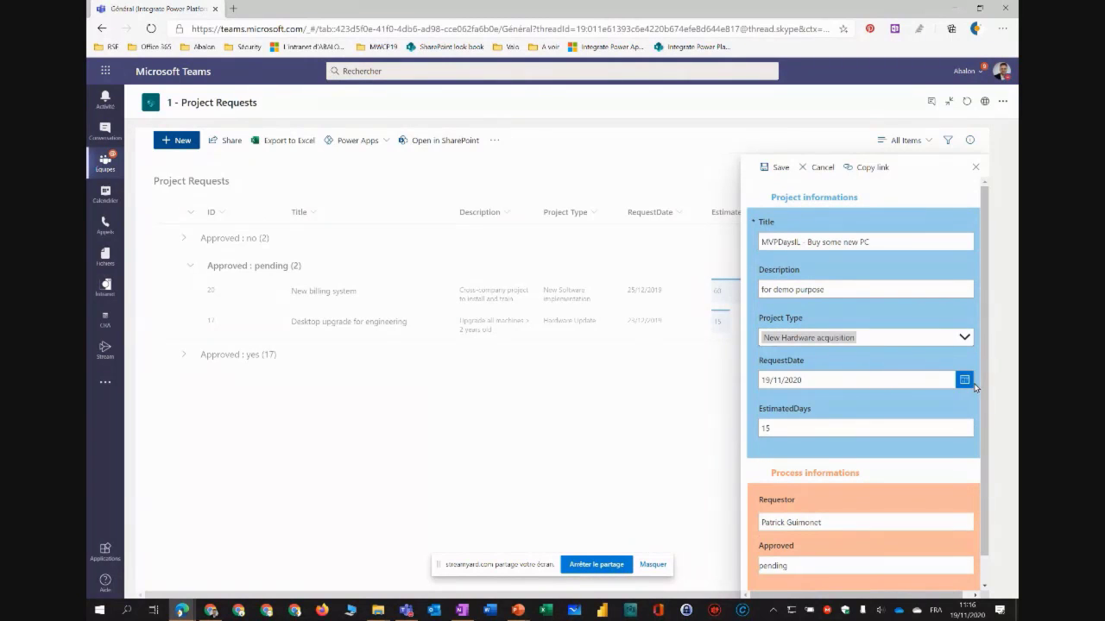
# Review the request's estimated days and requestor, save it, and select its new entry in the pending group.
pyautogui.doubleClick(763, 428)
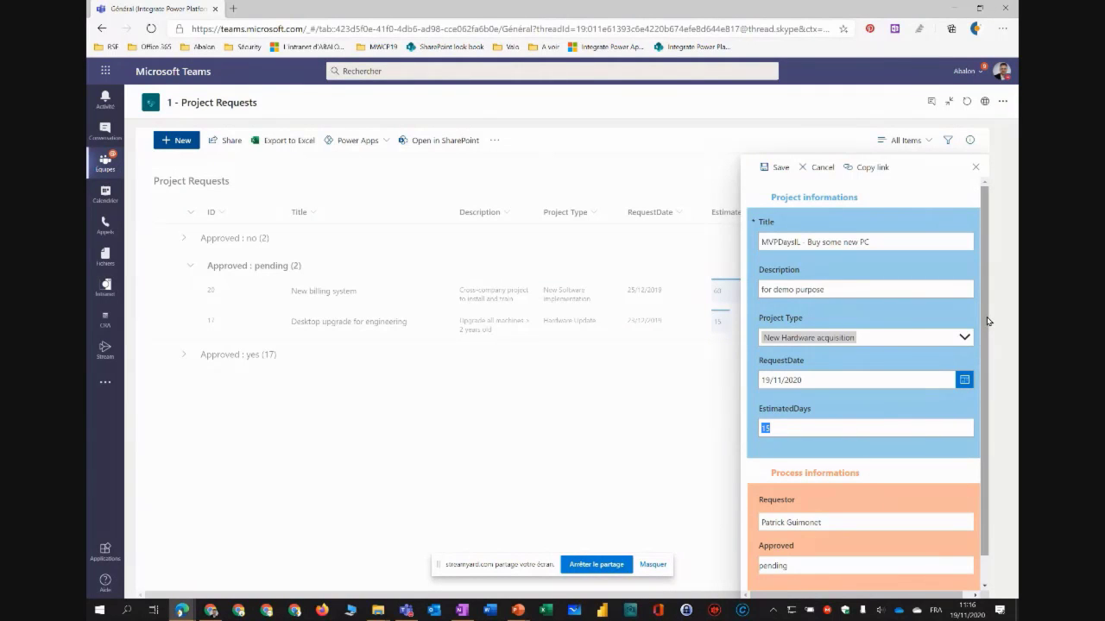
pyautogui.scroll(-1, 988, 376)
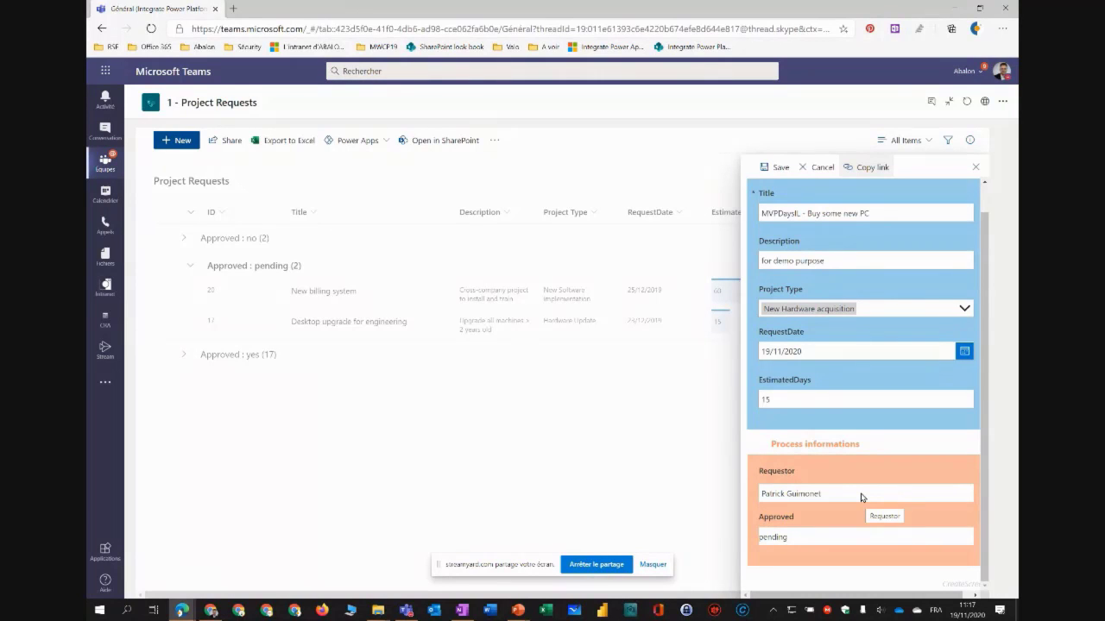
pyautogui.tripleClick(816, 498)
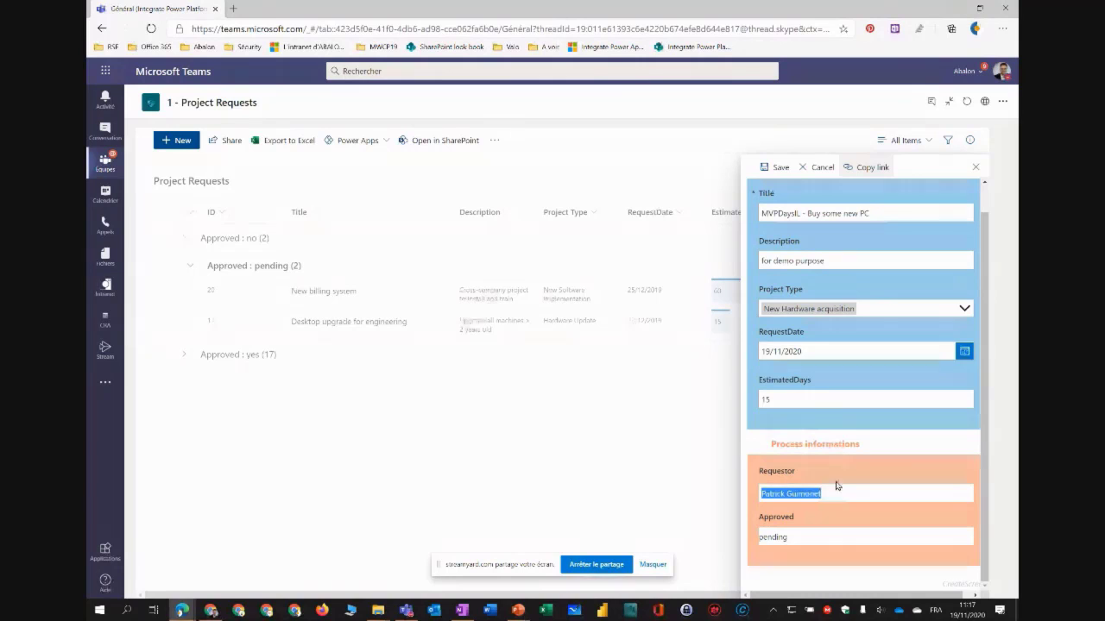
pyautogui.click(842, 498)
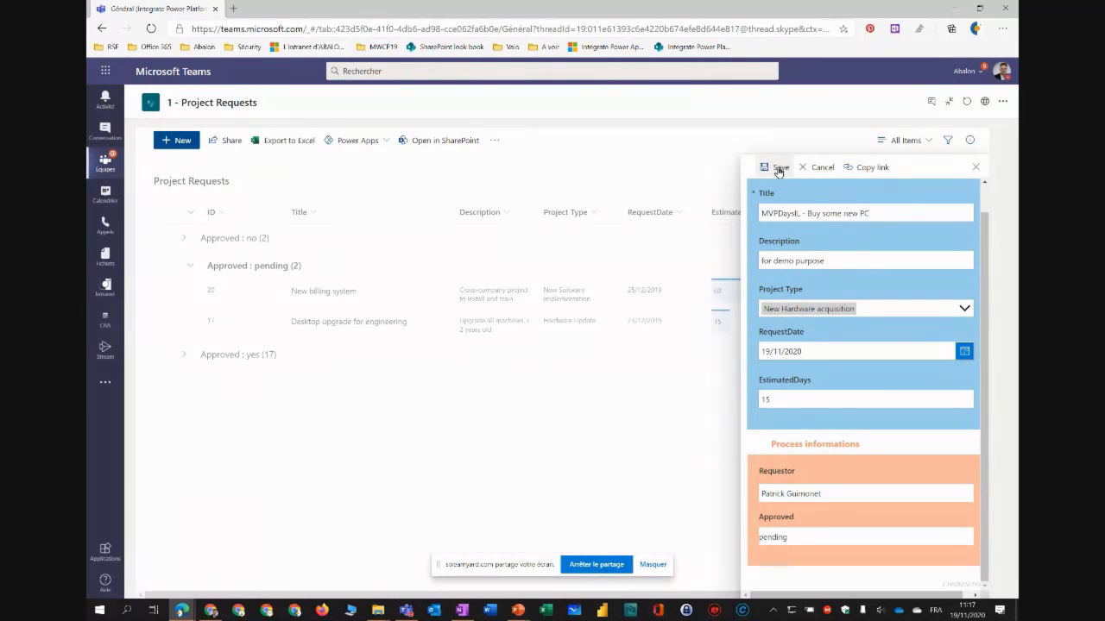
pyautogui.scroll(1, 838, 433)
pyautogui.scroll(-1, 838, 432)
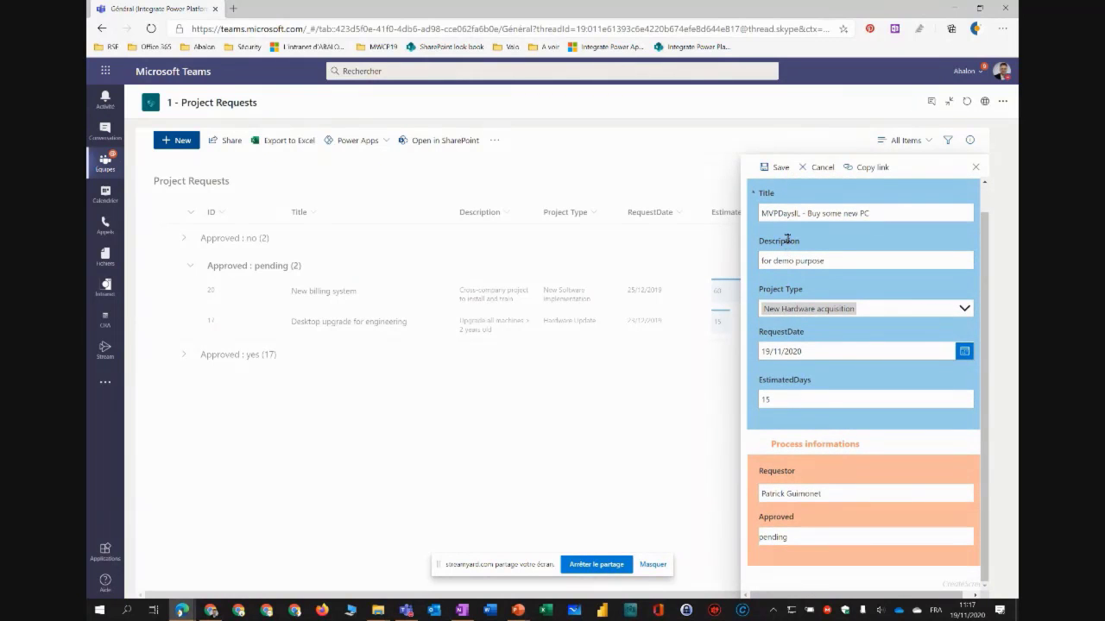
pyautogui.scroll(1, 774, 220)
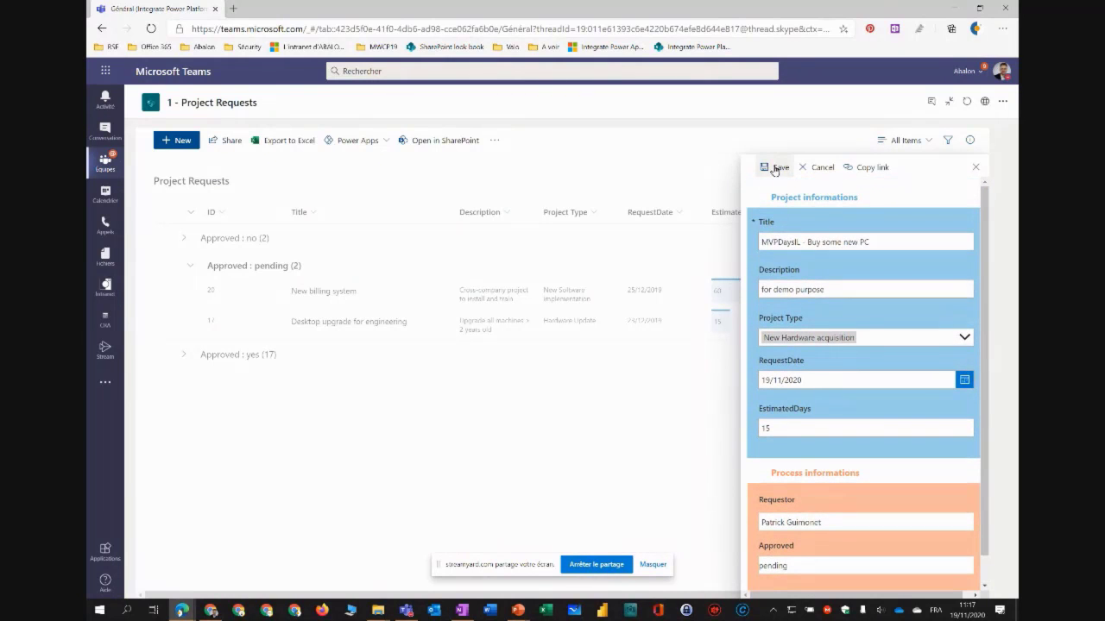
pyautogui.click(774, 169)
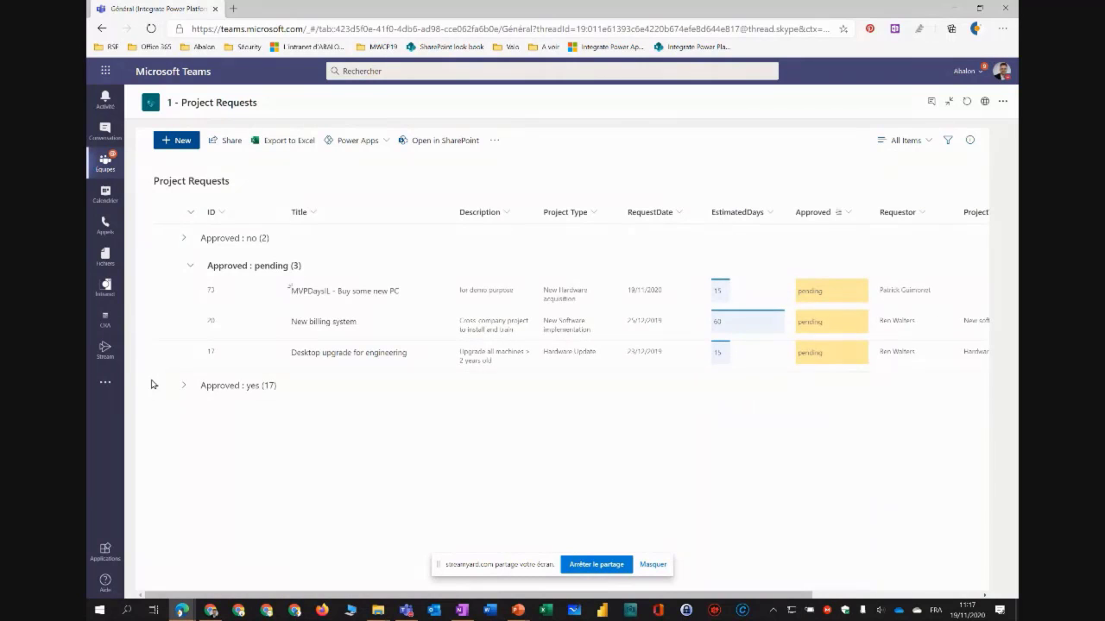
pyautogui.click(167, 296)
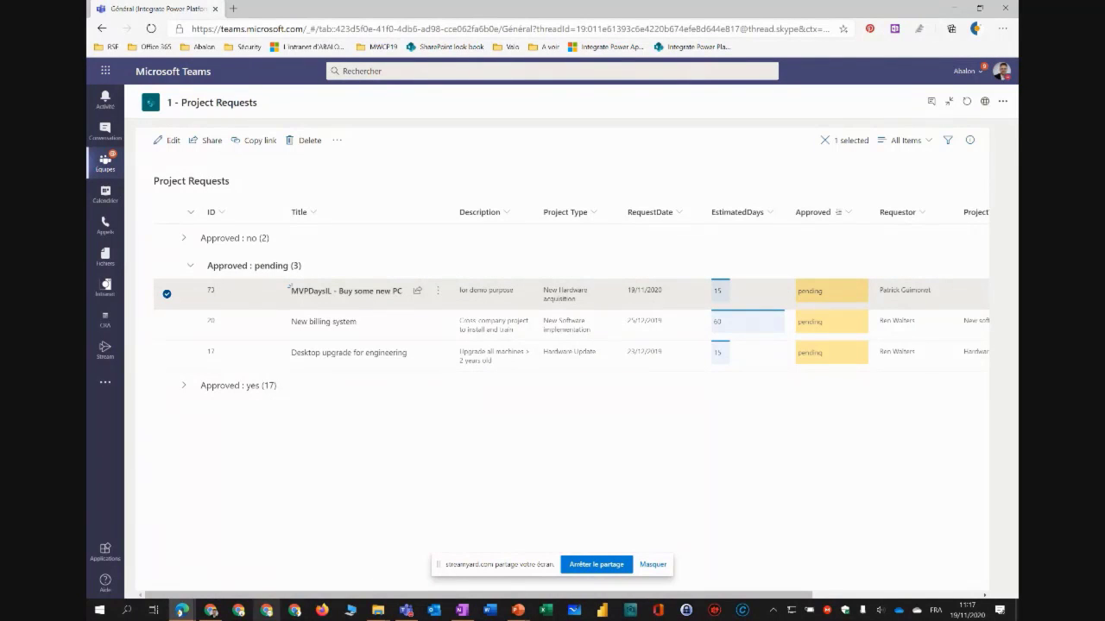
# Switch to Firefox and try to open Office 365 from the O365 bookmarks.
pyautogui.click(321, 611)
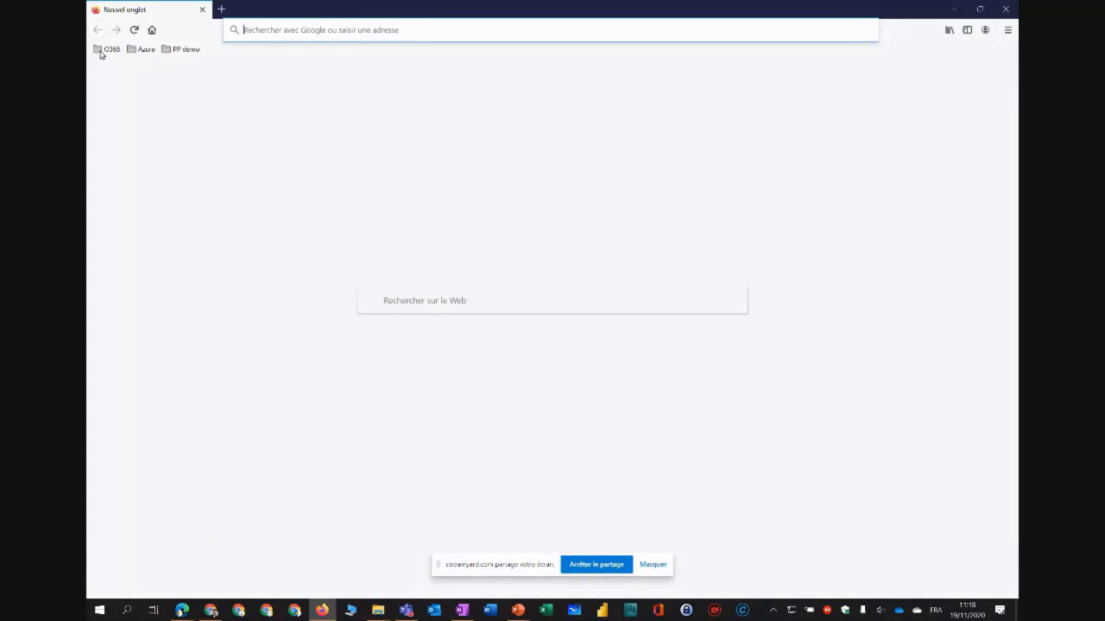
pyautogui.click(112, 49)
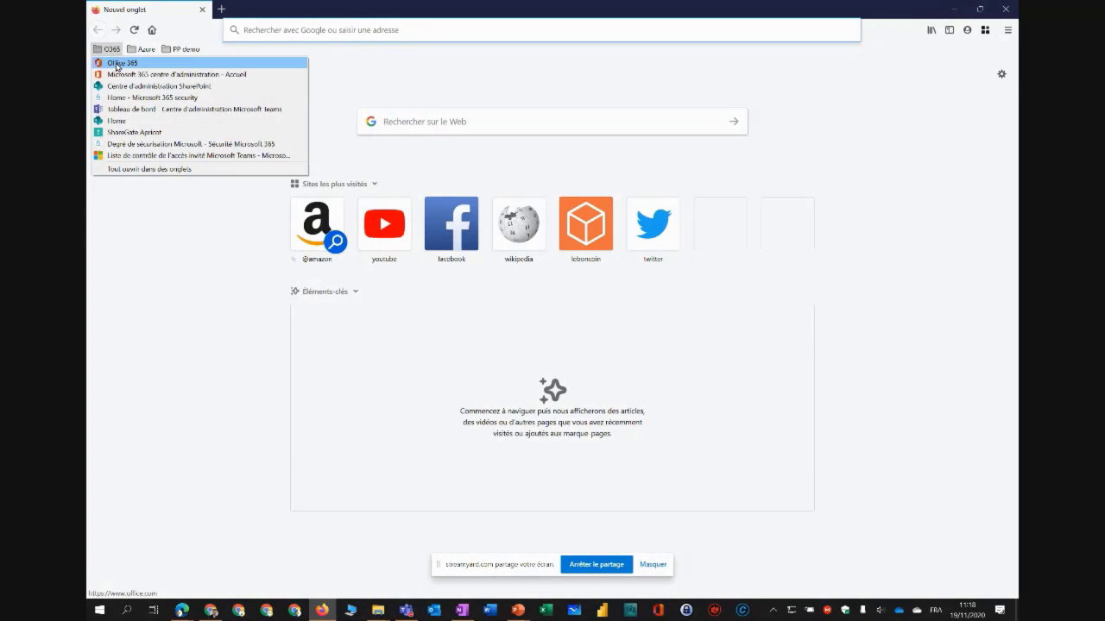
pyautogui.click(118, 64)
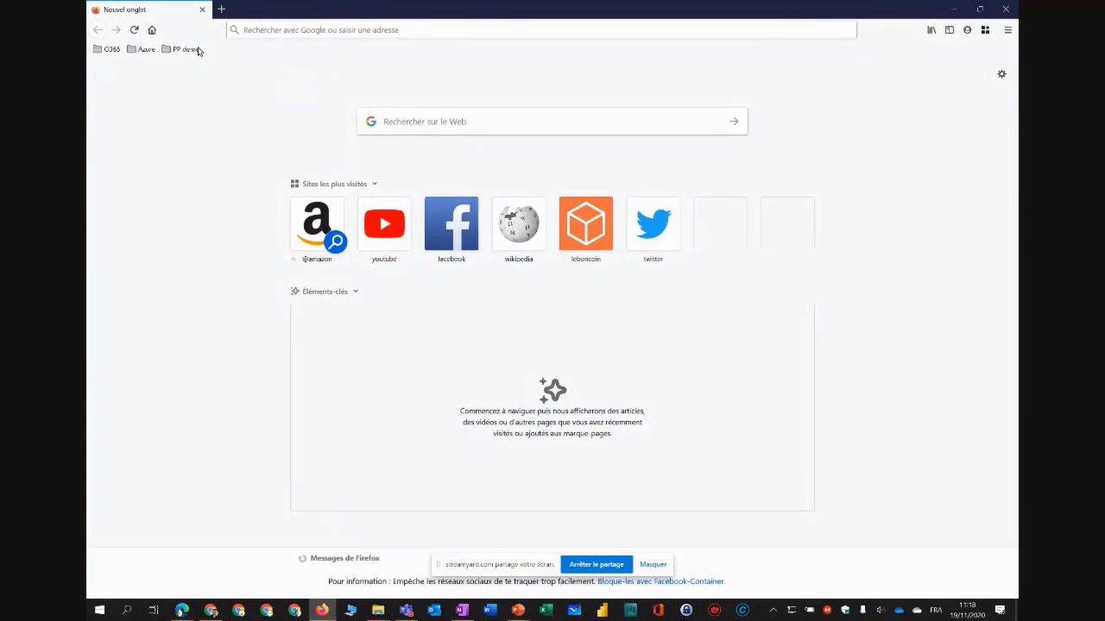
pyautogui.click(107, 51)
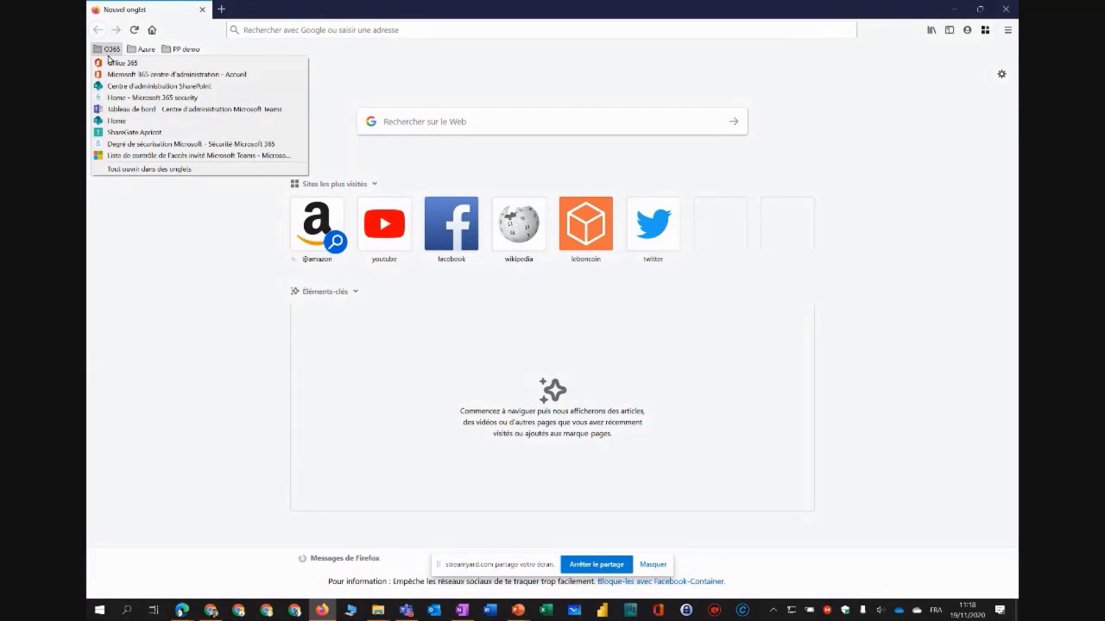
pyautogui.click(110, 52)
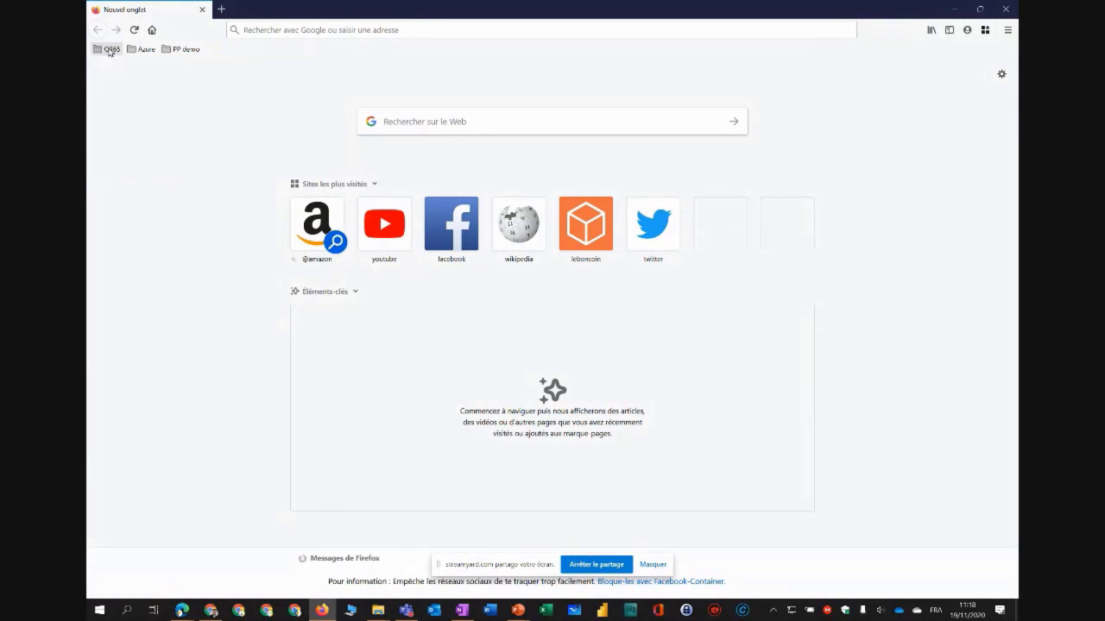
pyautogui.click(110, 52)
# Load the office.com website in the current Firefox tab.
pyautogui.click(302, 35)
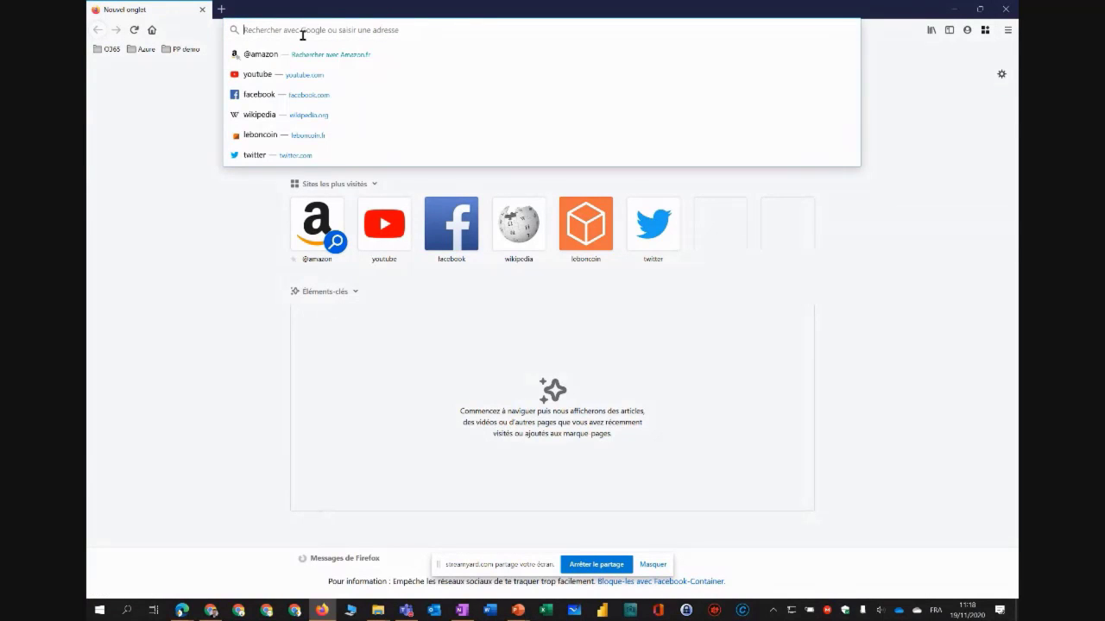
pyautogui.write('htt')
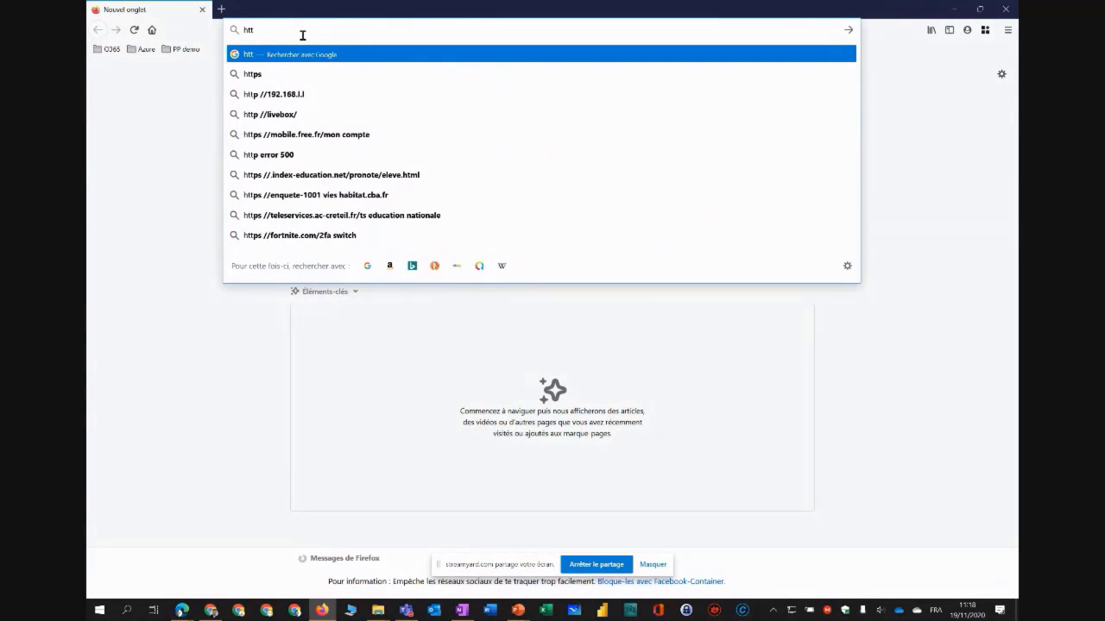
pyautogui.write('ps://www.office.co')
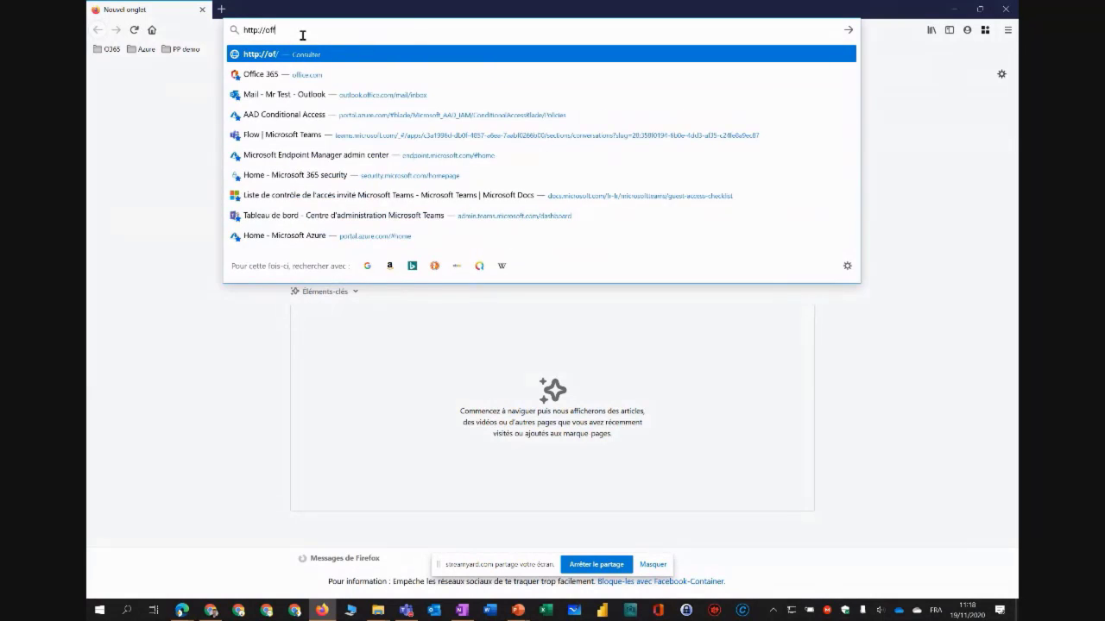
pyautogui.write('m')
pyautogui.press('Return')
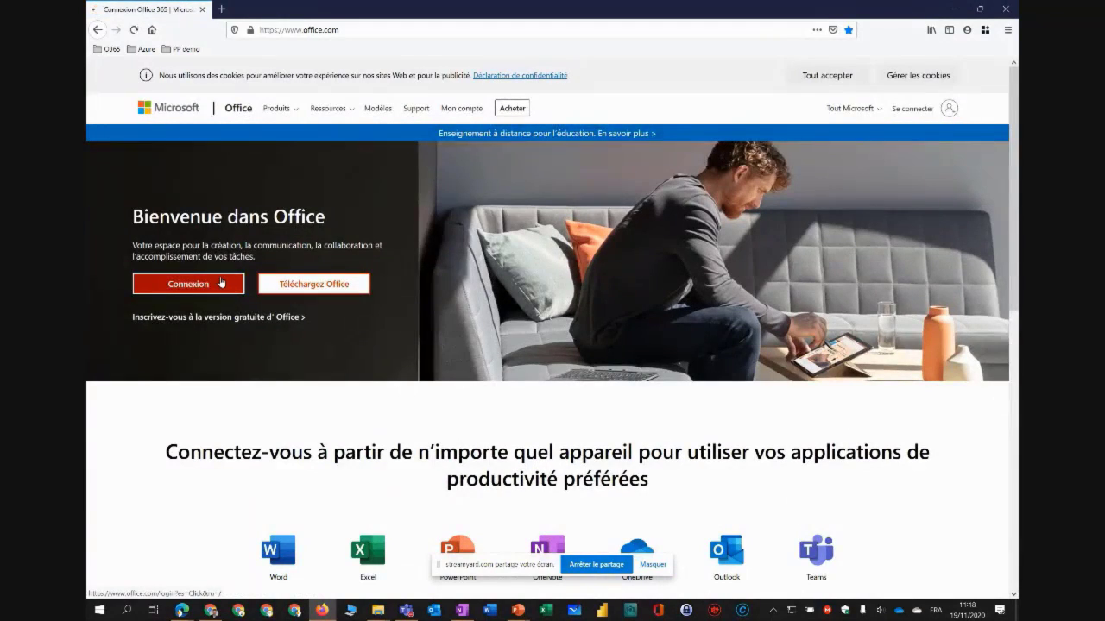
# Sign in to Office 365 with the saved test account, supplying the account password and the SMS verification code.
pyautogui.click(220, 283)
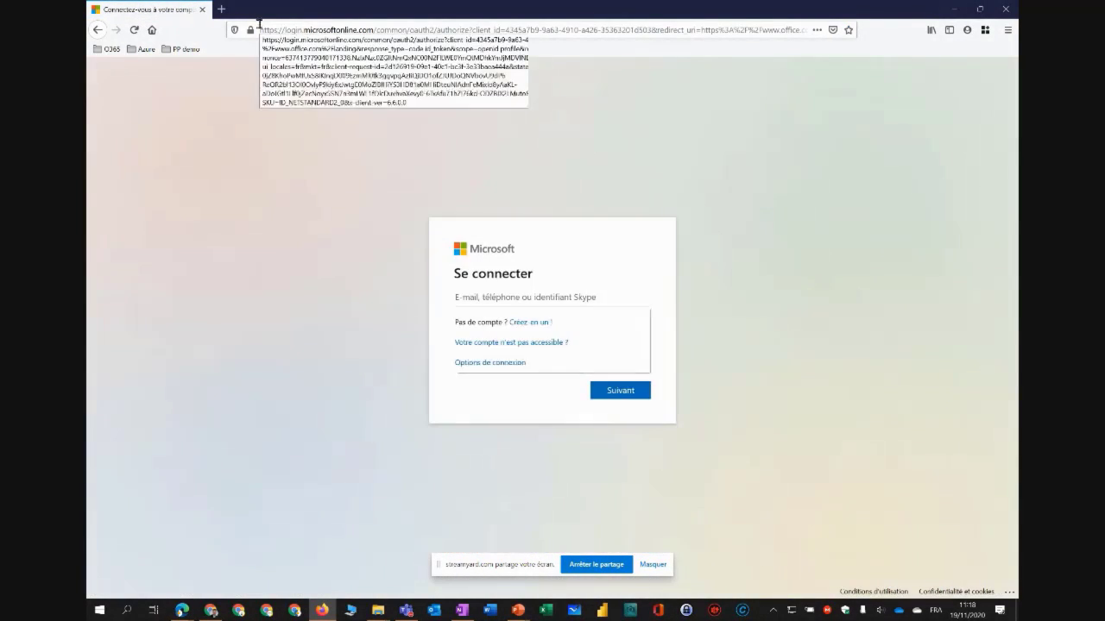
pyautogui.click(526, 298)
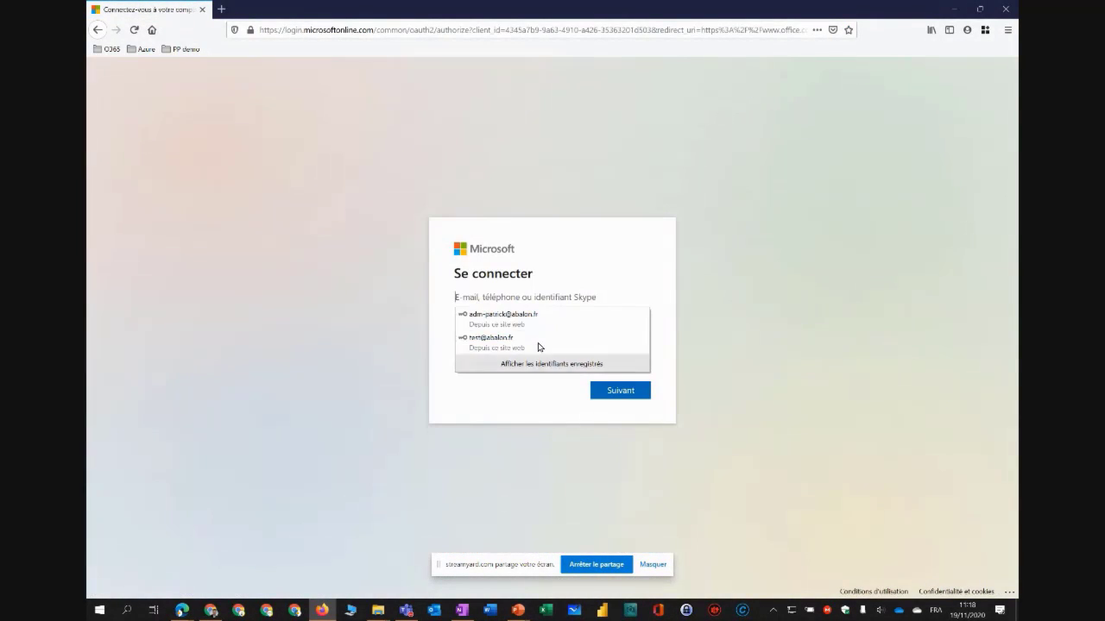
pyautogui.click(467, 342)
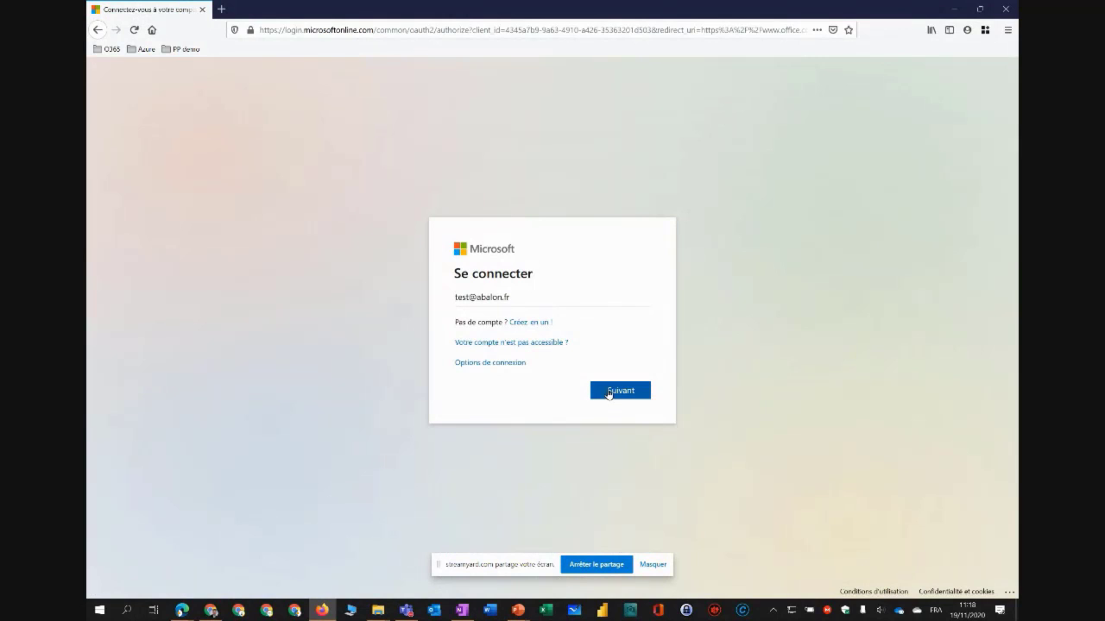
pyautogui.click(610, 392)
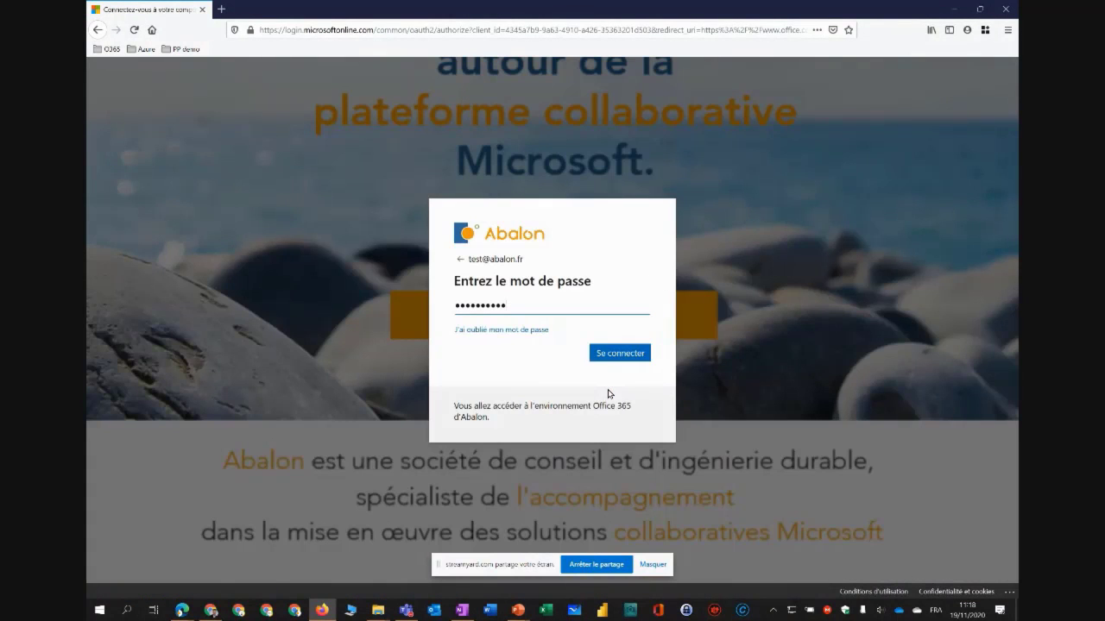
pyautogui.click(625, 353)
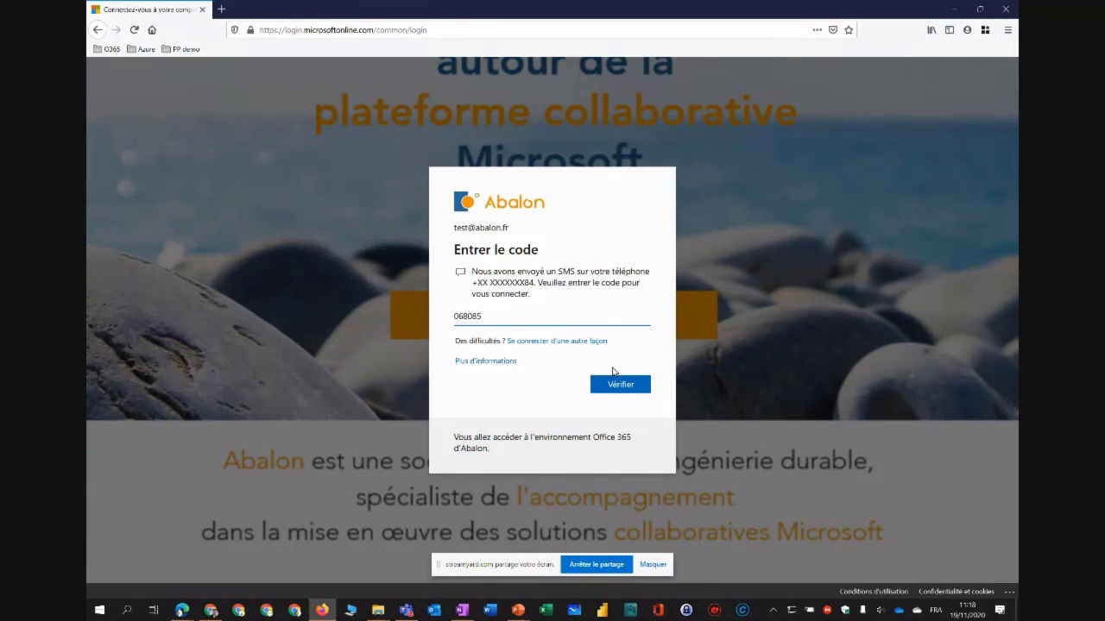
pyautogui.click(639, 392)
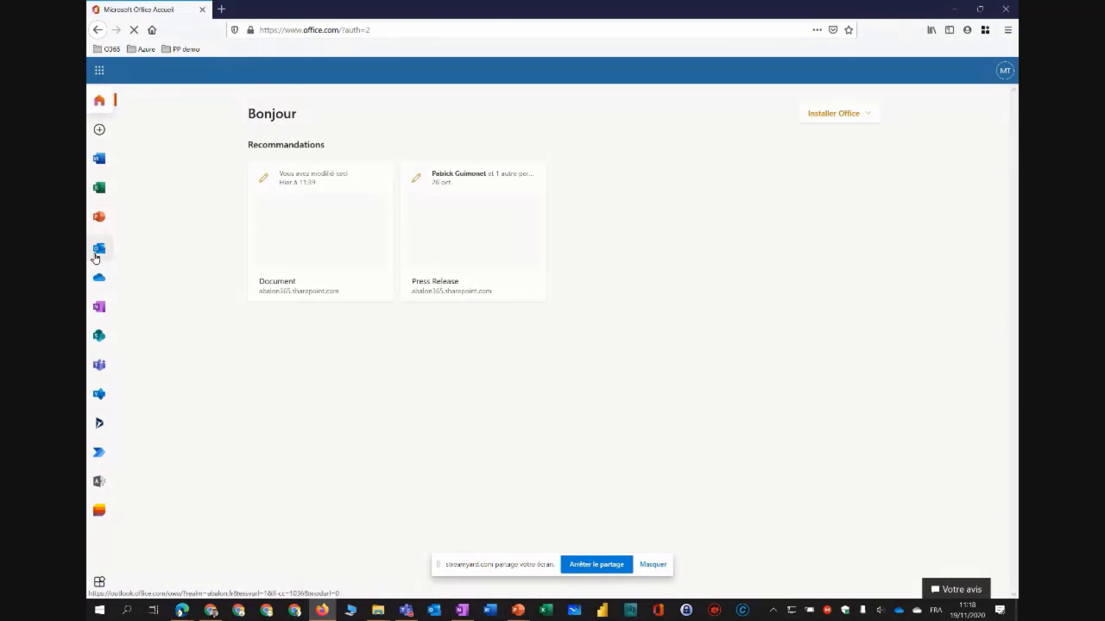
# Open the Teams web app and show the Approvals channel of the Integrate Power Platform with SharePoint team.
pyautogui.click(99, 367)
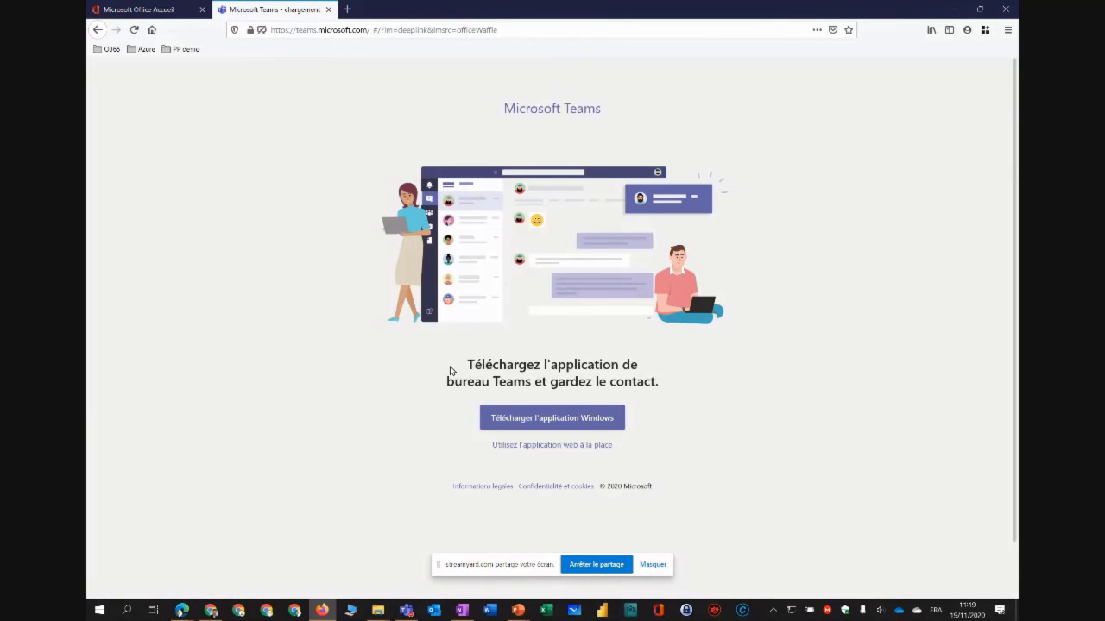
pyautogui.click(541, 446)
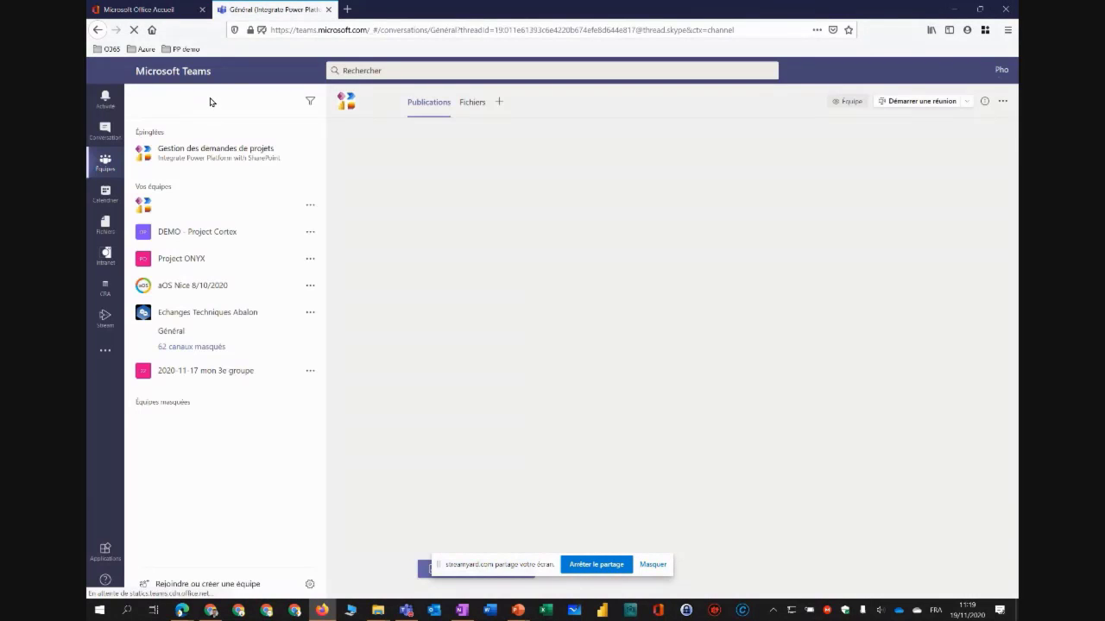
pyautogui.click(188, 207)
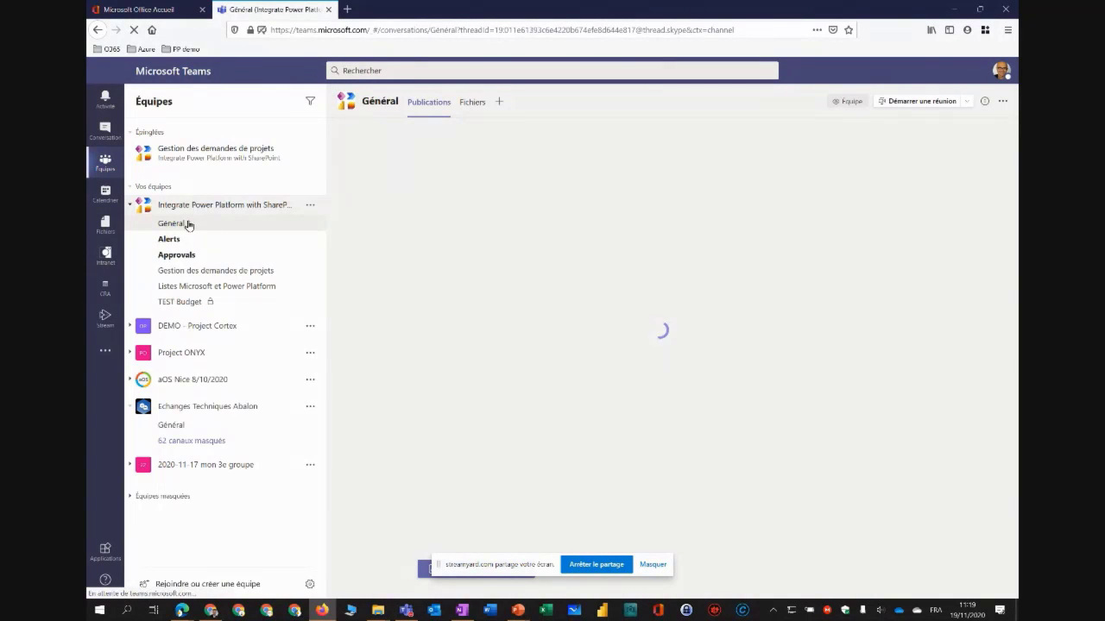
pyautogui.click(177, 255)
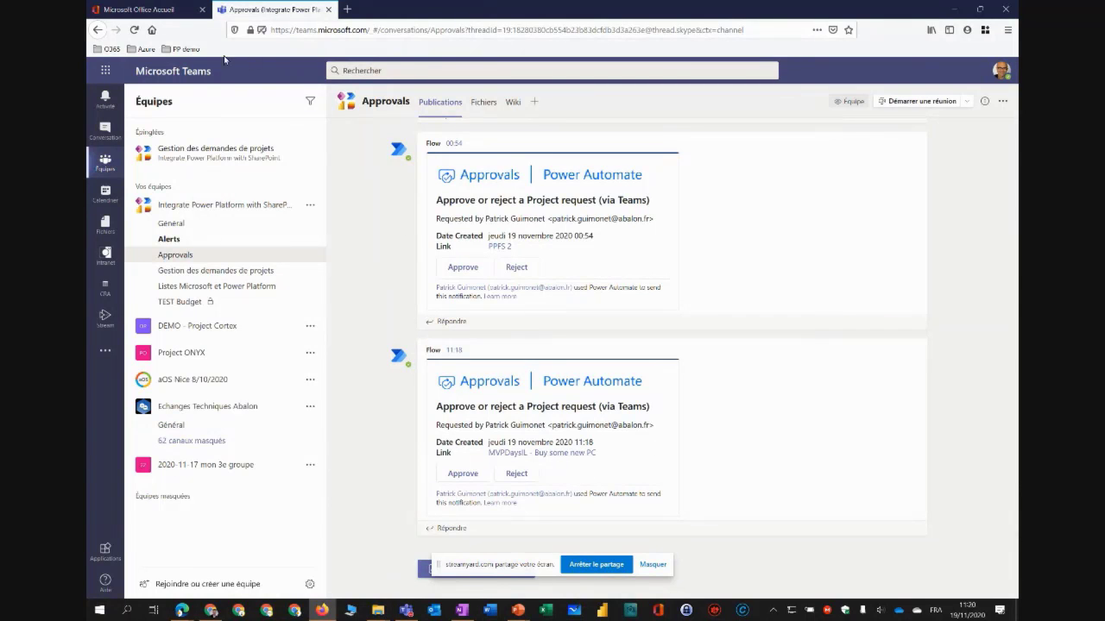
# Open Power Automate from the Microsoft 365 home page and display the received approvals.
pyautogui.click(111, 51)
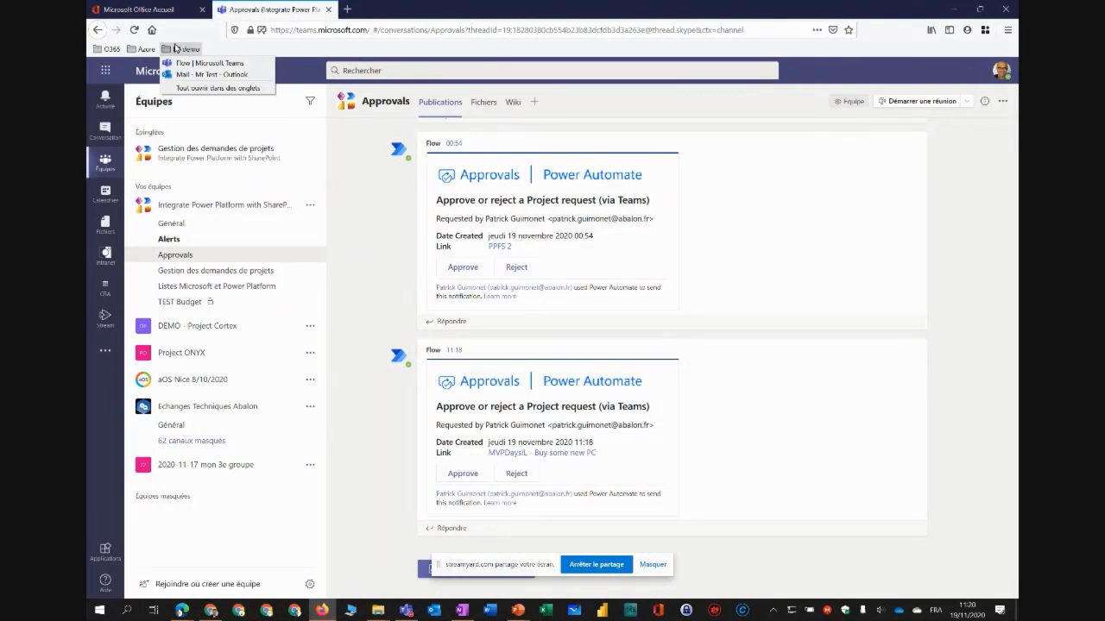
pyautogui.click(104, 71)
pyautogui.click(102, 71)
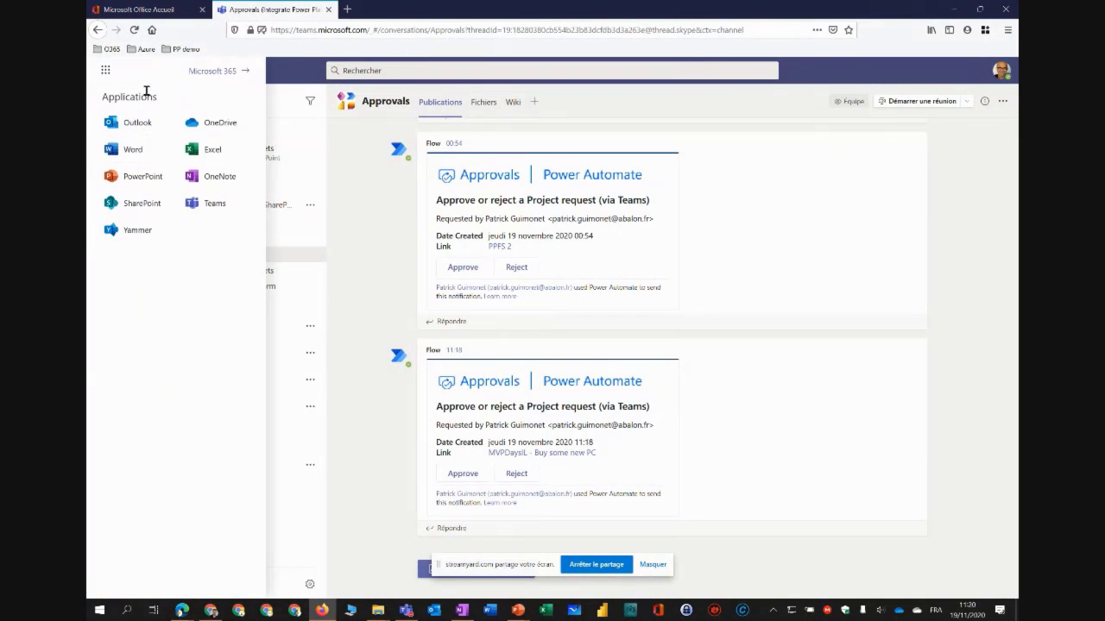
pyautogui.click(208, 71)
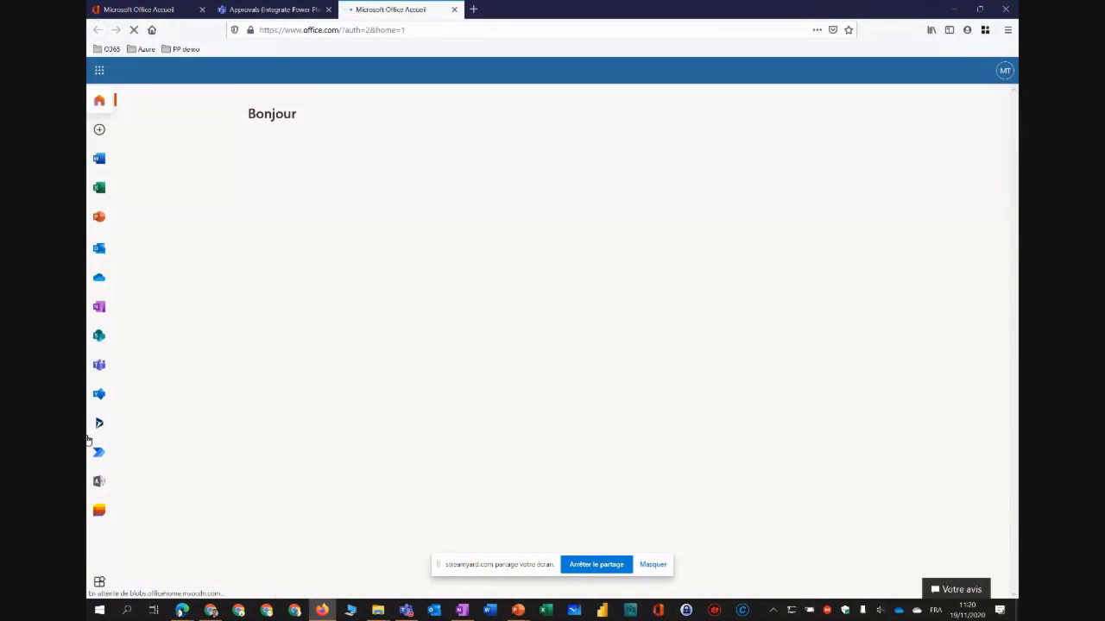
pyautogui.click(95, 453)
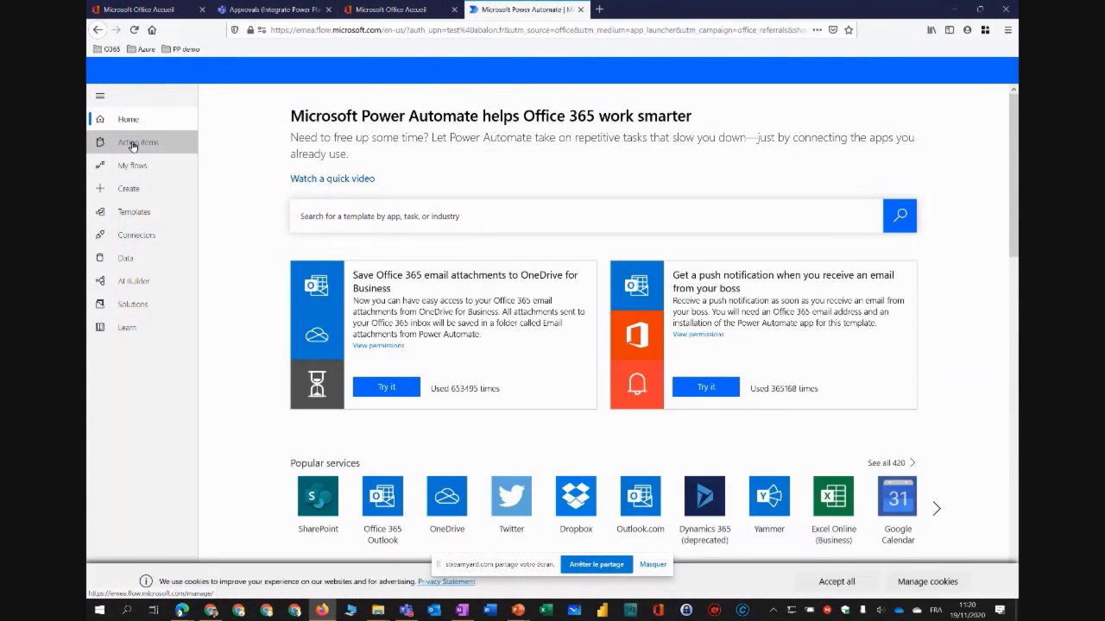
pyautogui.click(133, 144)
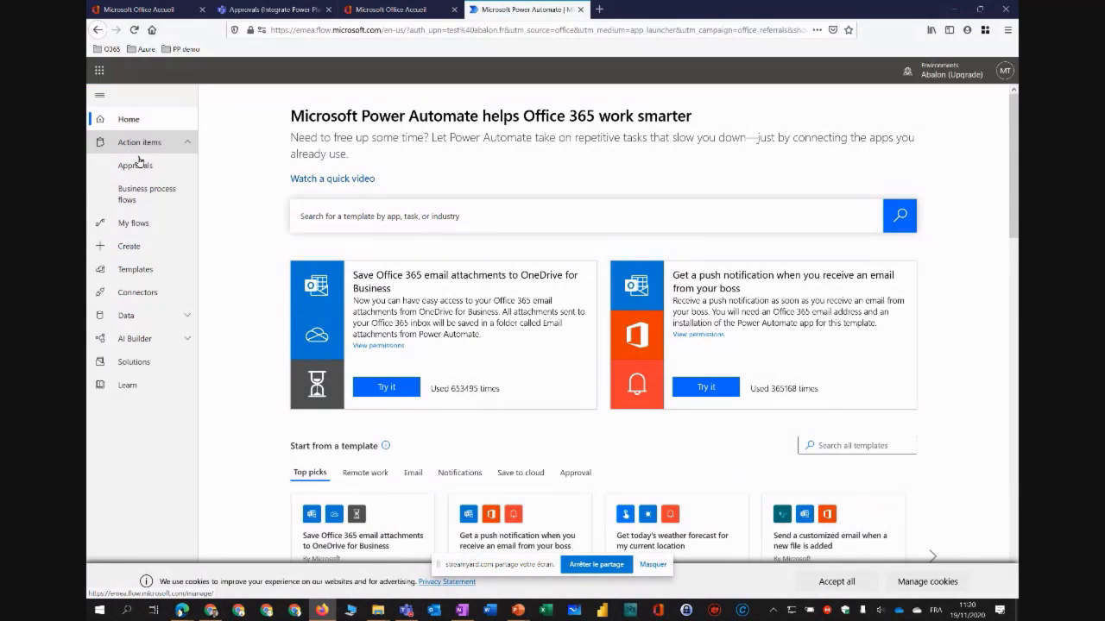
pyautogui.click(142, 166)
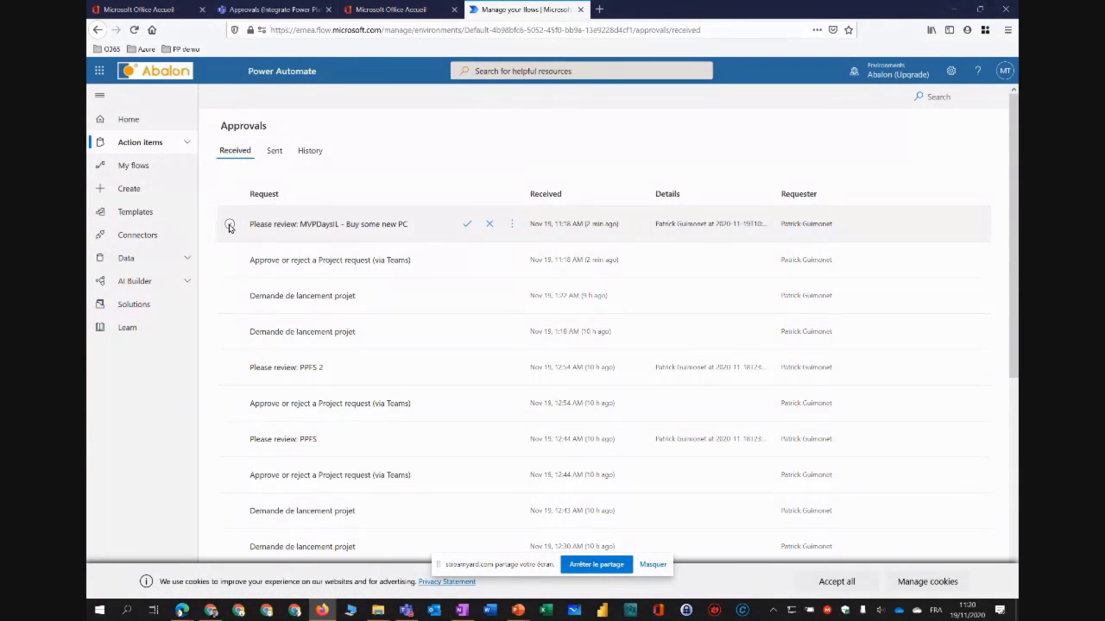
# Open the "Please review: MVPDaysIL - Buy some new PC" approval, look at its response options, and close it without responding.
pyautogui.click(231, 225)
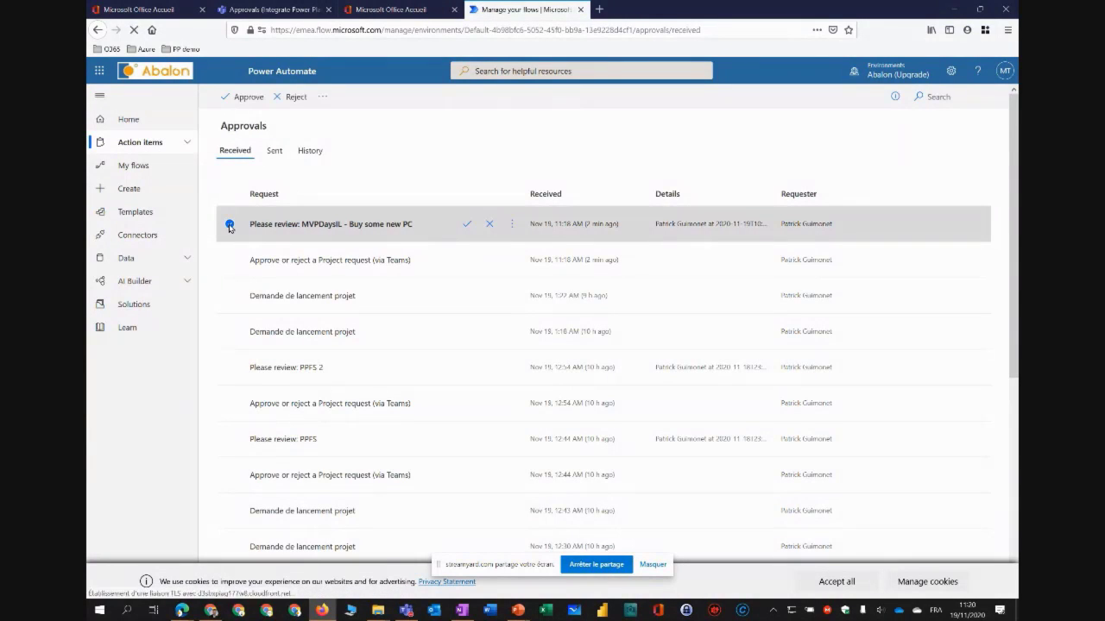
pyautogui.click(395, 223)
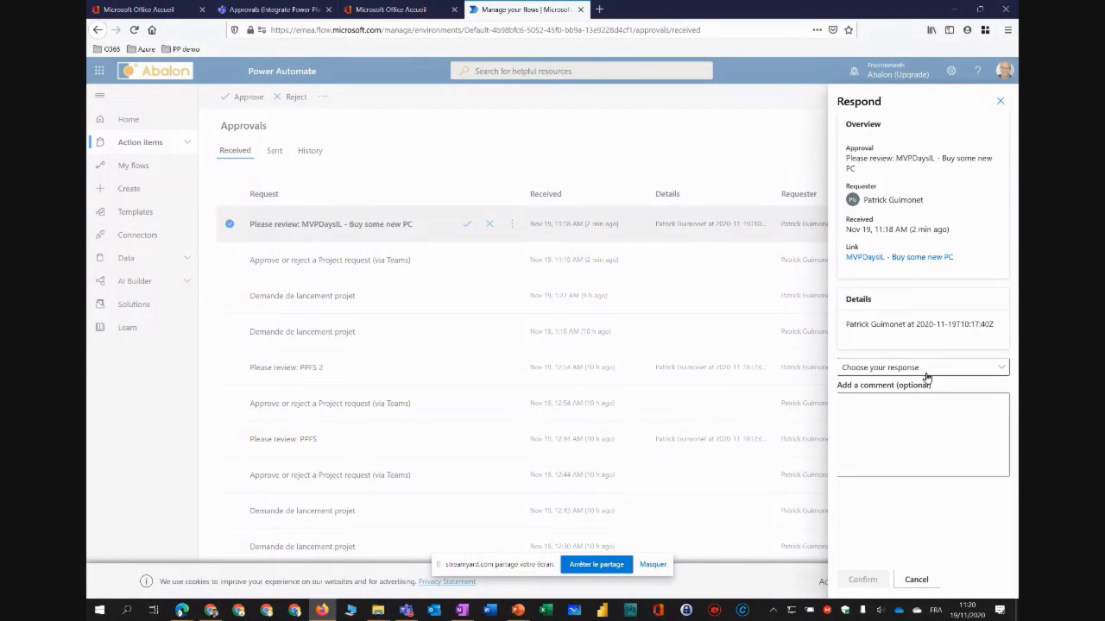
pyautogui.click(926, 371)
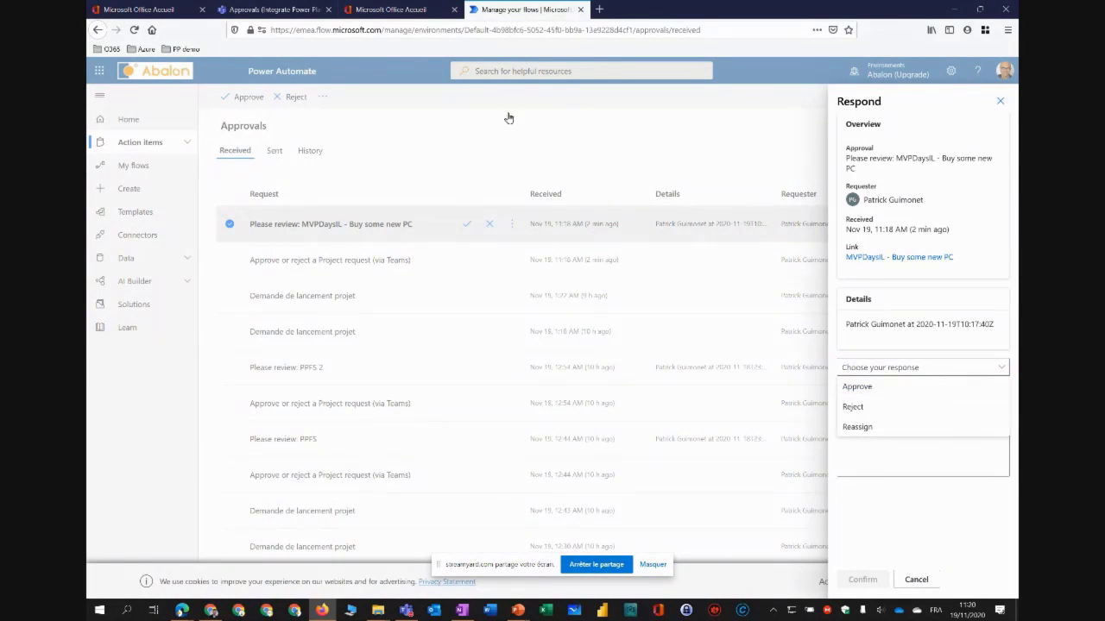
pyautogui.click(693, 126)
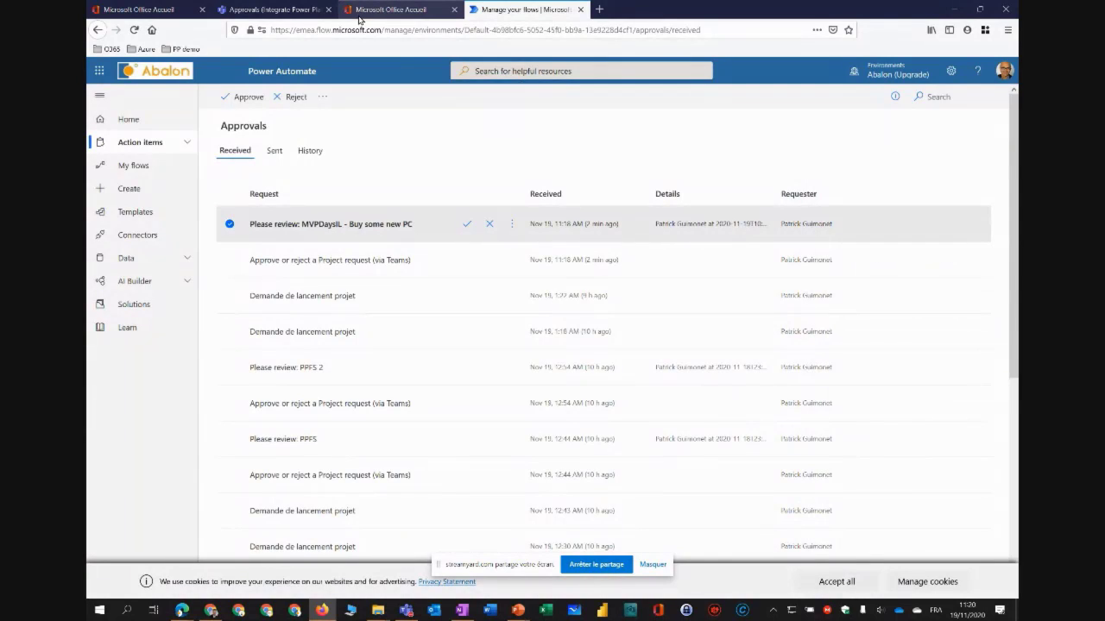
# Return to the Teams Approvals channel and approve the "MVPDaysIL - Buy some new PC" request with the comment "OK for me !".
pyautogui.click(370, 9)
pyautogui.click(263, 10)
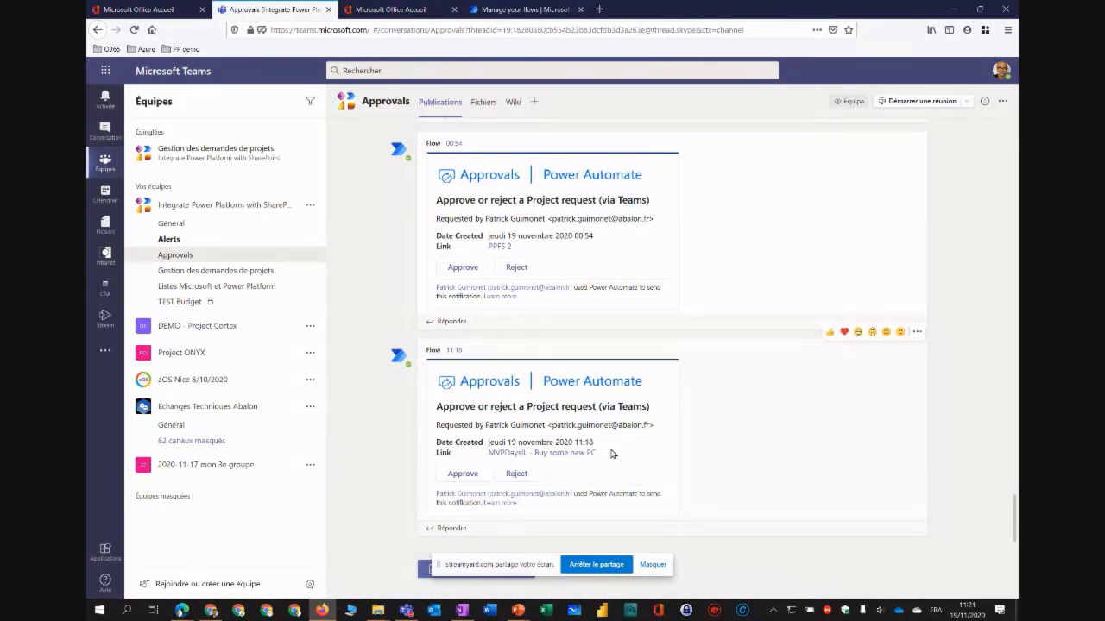
pyautogui.click(472, 473)
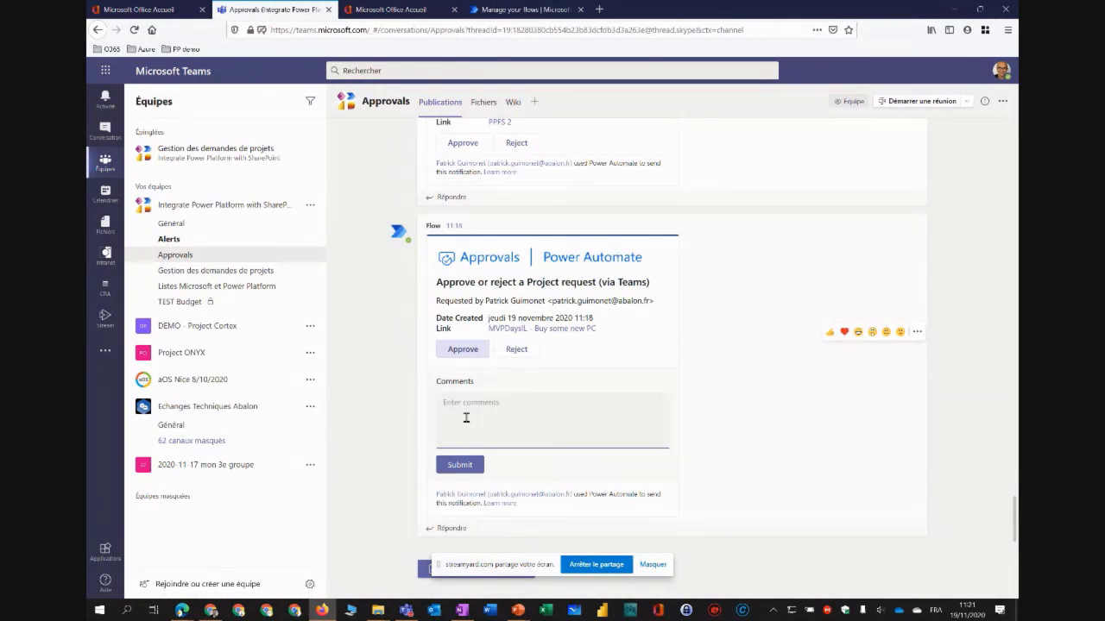
pyautogui.write('OK')
pyautogui.click(463, 469)
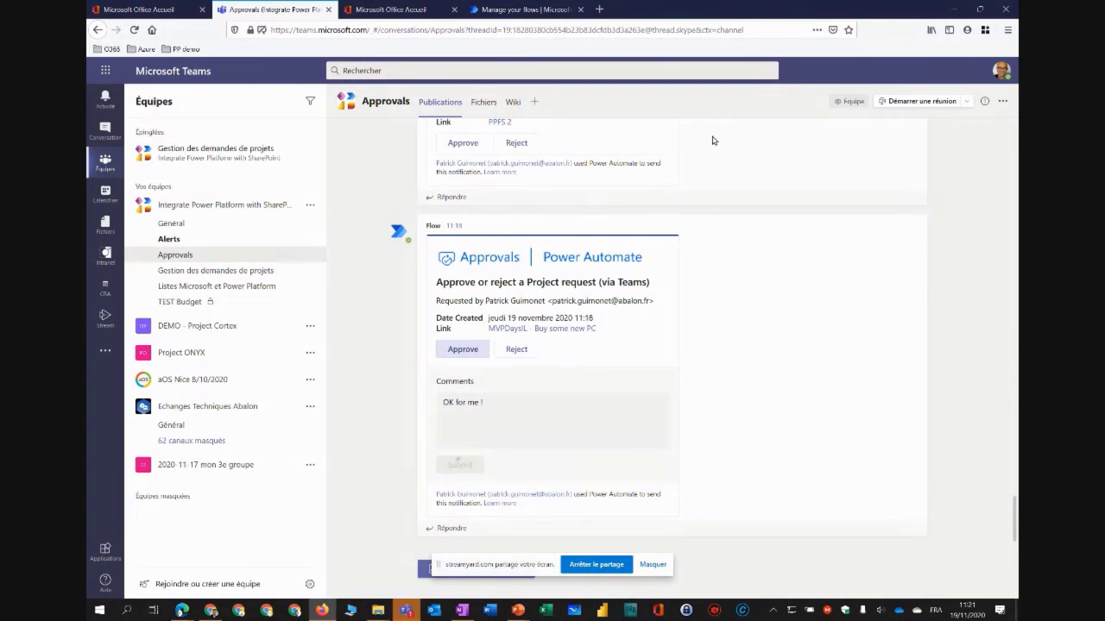
# Switch back to the Edge window, check the approved group in the Project Requests list, and exit its expanded view.
pyautogui.click(954, 11)
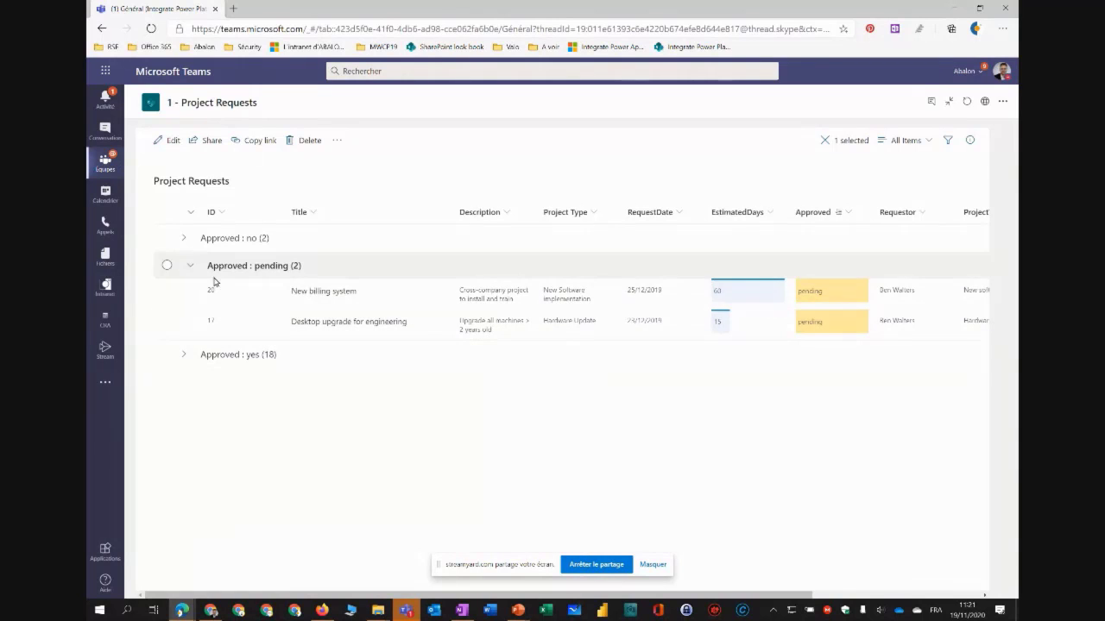
pyautogui.click(183, 354)
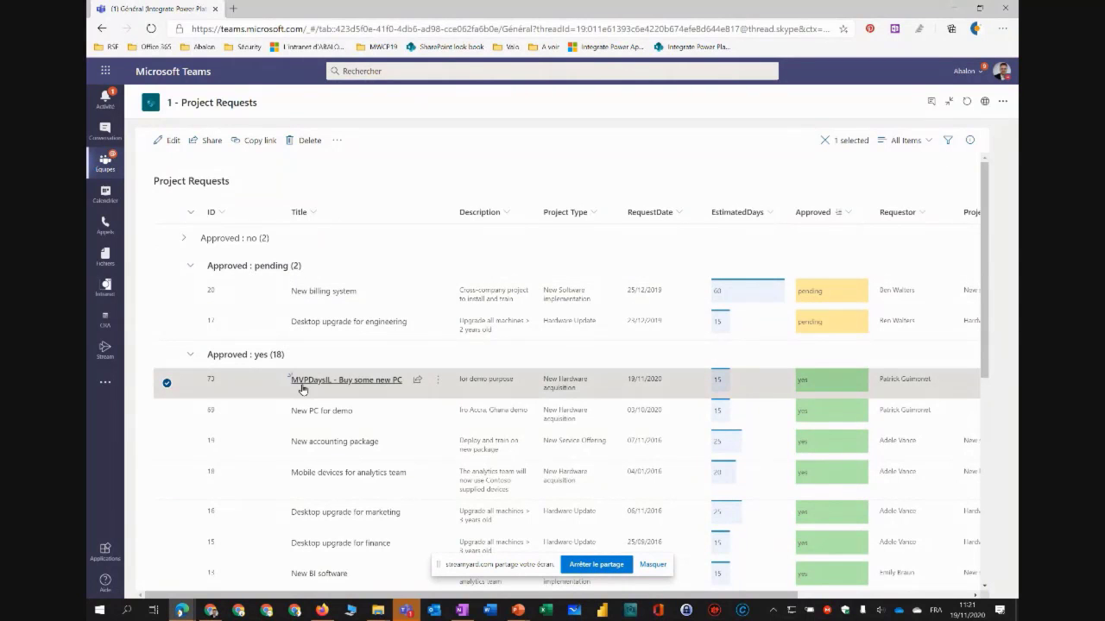
pyautogui.click(951, 102)
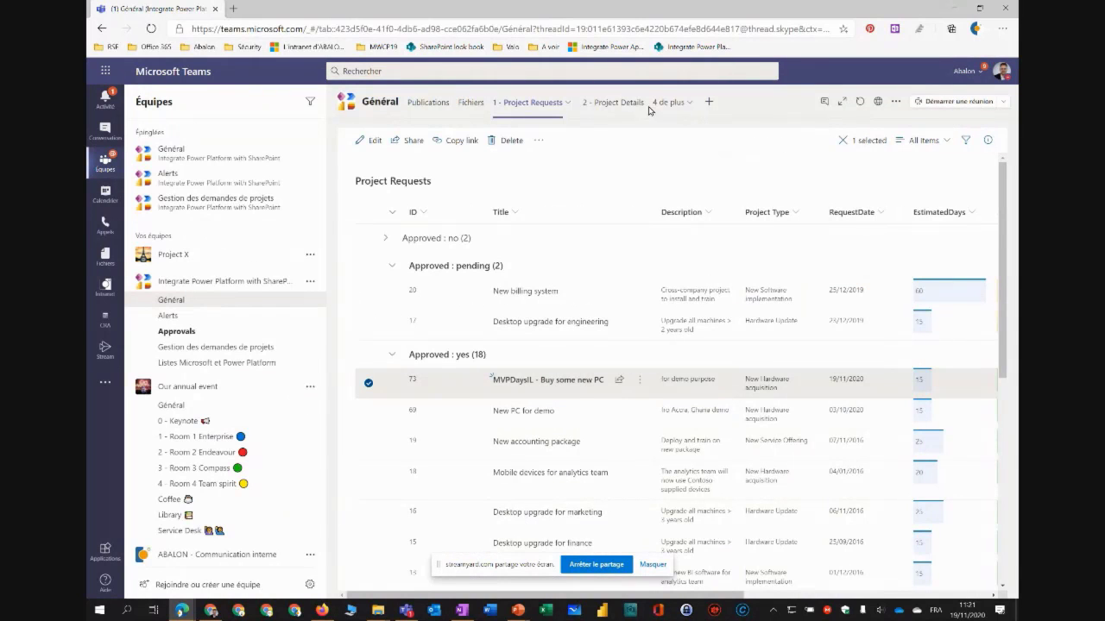
# Show the Project Details list in expanded view, collapse its Completed group, and select the "MVPDaysIL - Buy some new PC" entry.
pyautogui.click(594, 104)
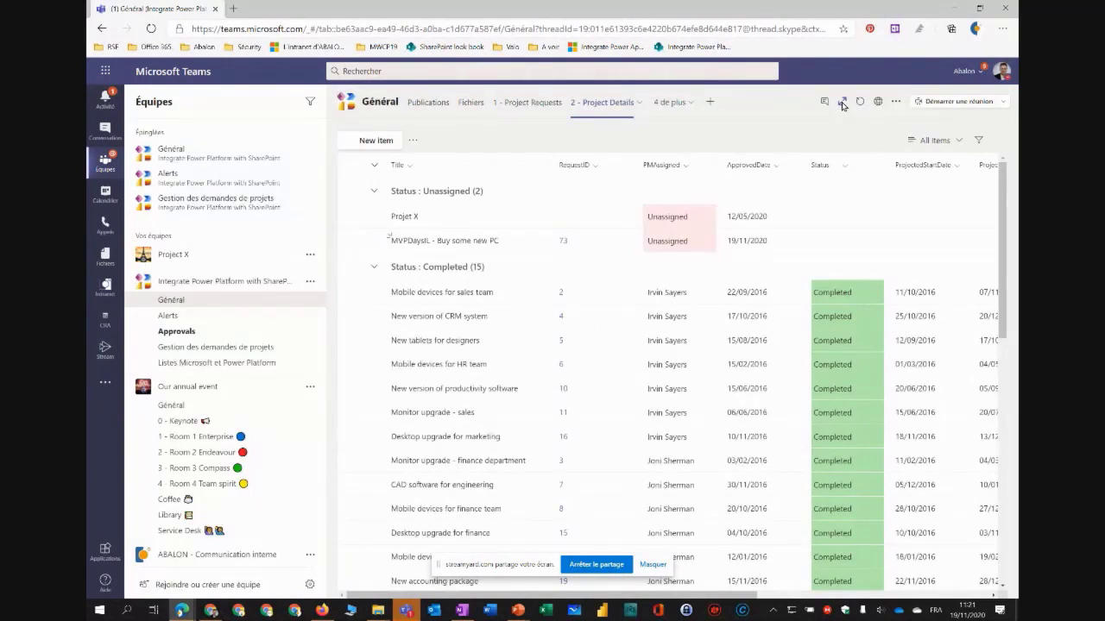
pyautogui.click(842, 102)
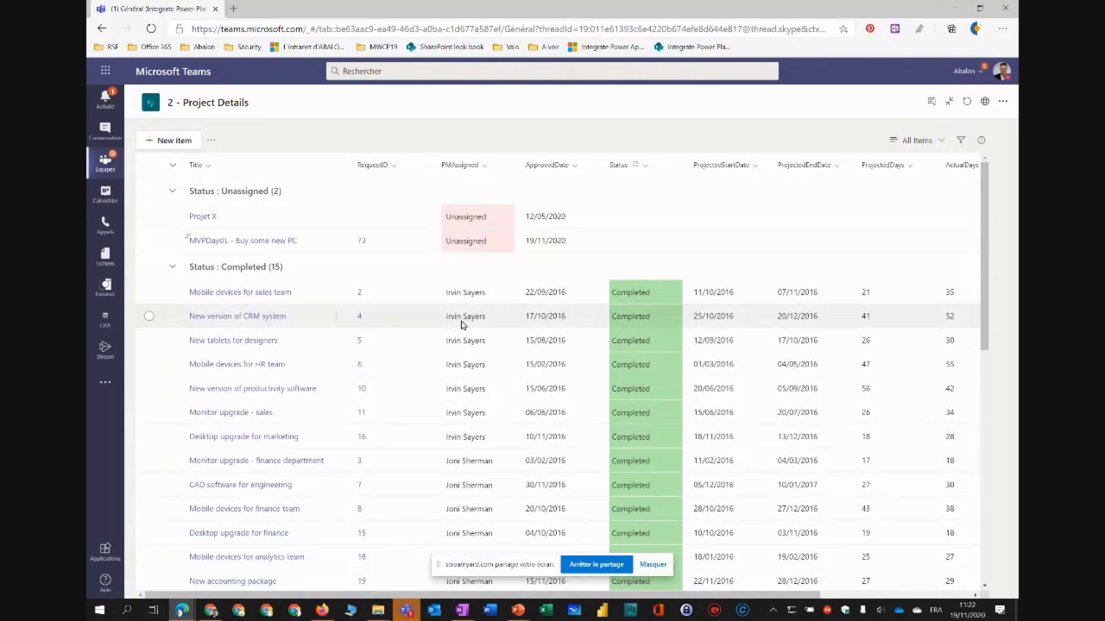
pyautogui.click(150, 267)
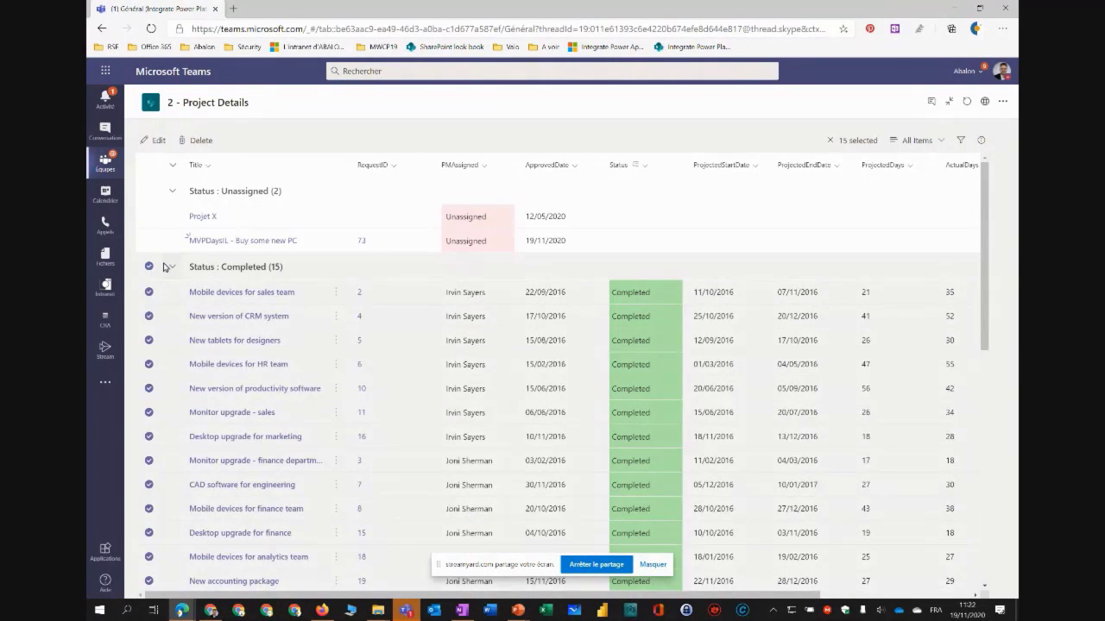
pyautogui.click(171, 268)
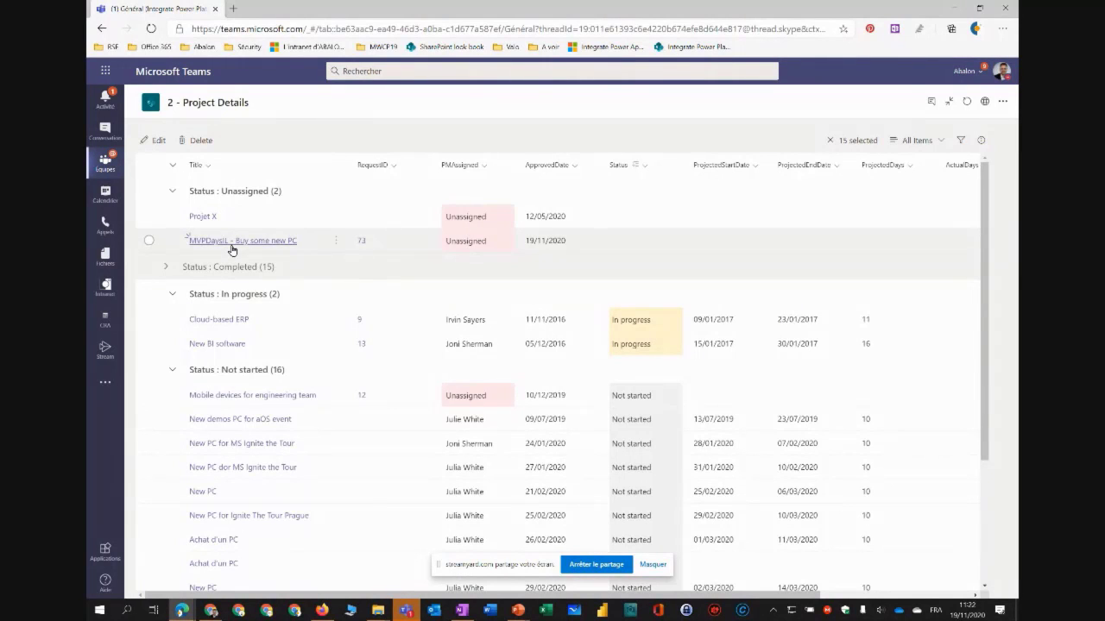
pyautogui.click(149, 241)
# Maximize the moved browser window again and exit the expanded view of the Project Details list.
pyautogui.moveTo(281, 11); pyautogui.dragTo(325, 72)
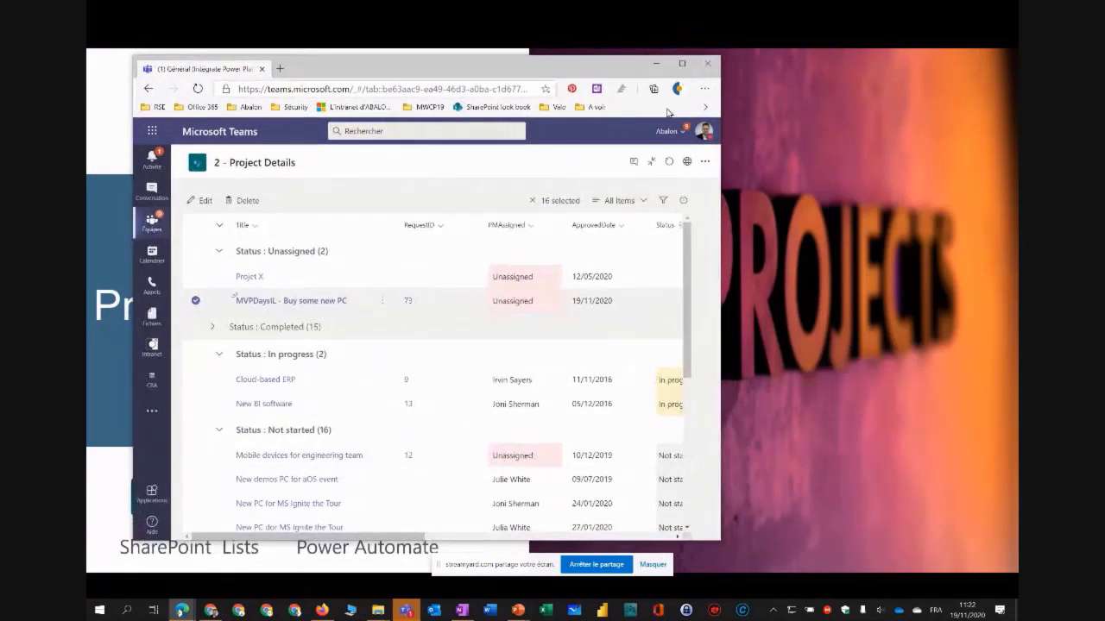
pyautogui.click(684, 63)
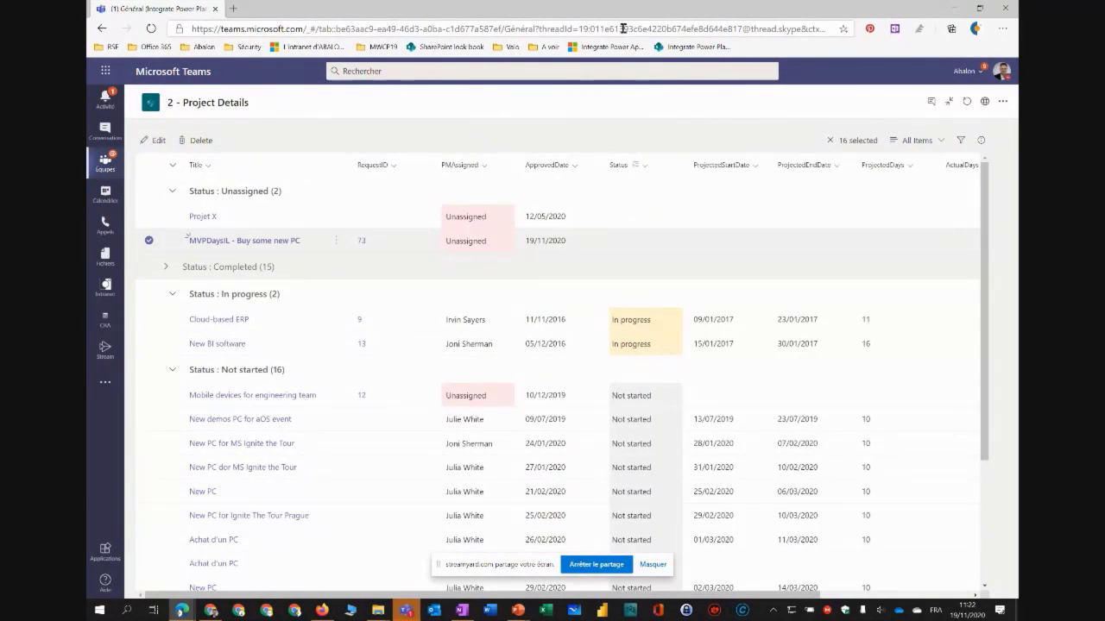
pyautogui.click(952, 102)
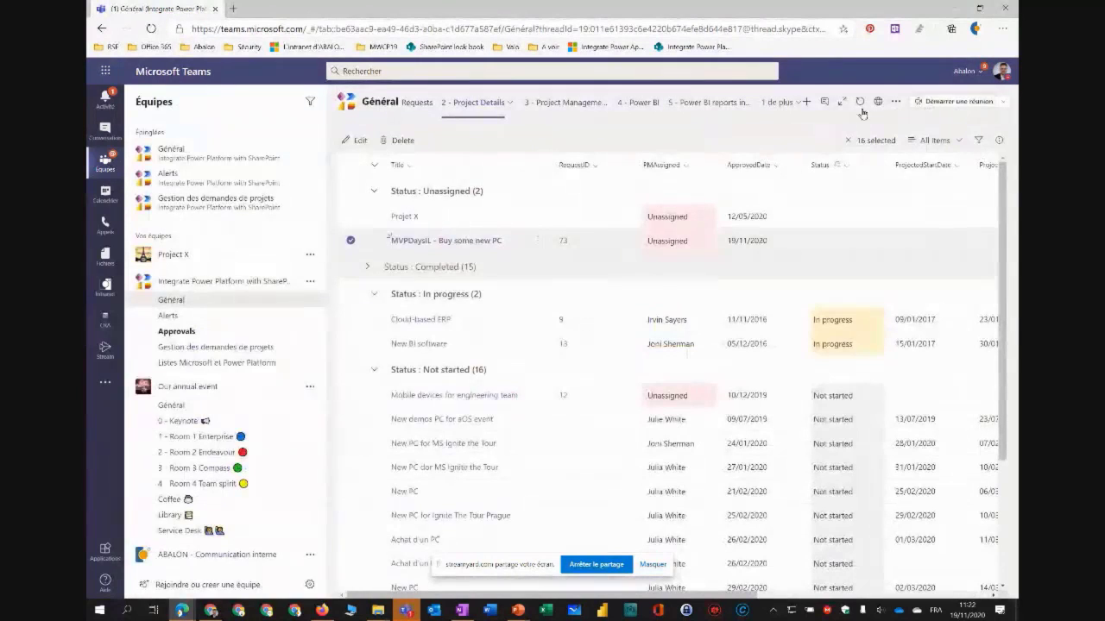
# Switch to the PowerPoint slide show and advance from "Process part 1" to the "The process – part 2" slide.
pyautogui.hotkey('alt', 'Tab')
pyautogui.press('Tab')
pyautogui.click(598, 220)
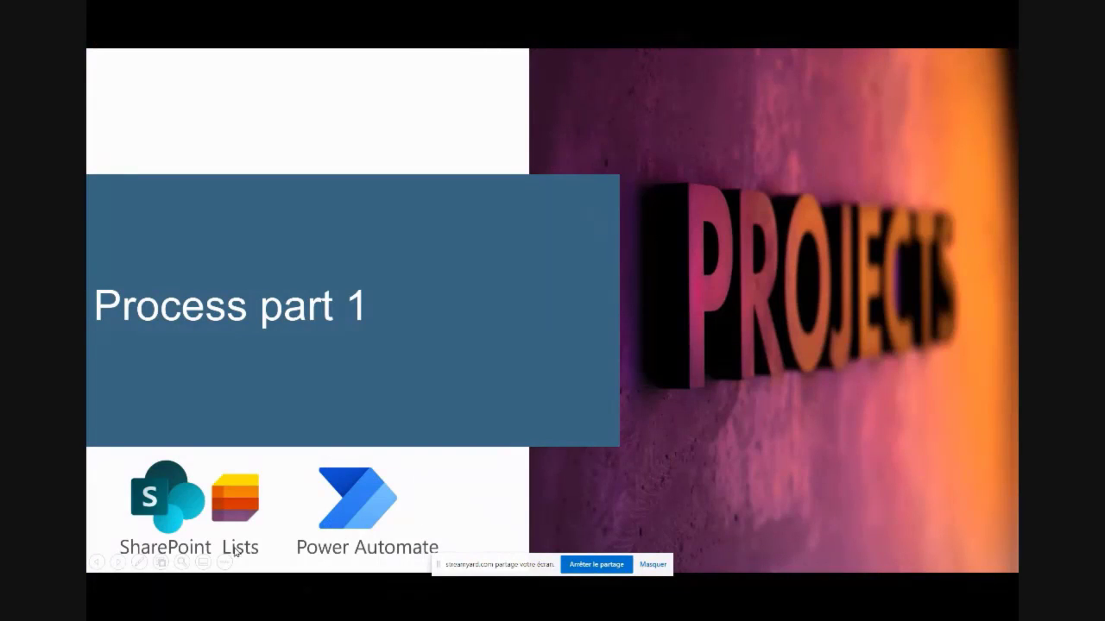
pyautogui.click(119, 562)
pyautogui.click(120, 563)
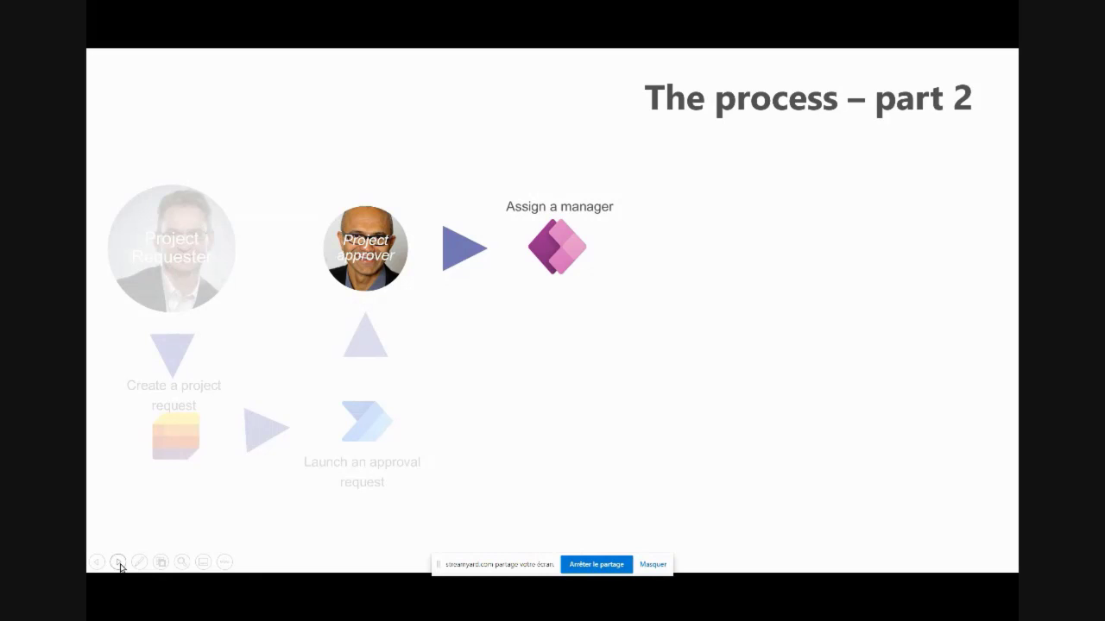
# Reveal the project manager and project details update stages on the part 2 slide, and advance to the "Process part 2" slide.
pyautogui.click(120, 563)
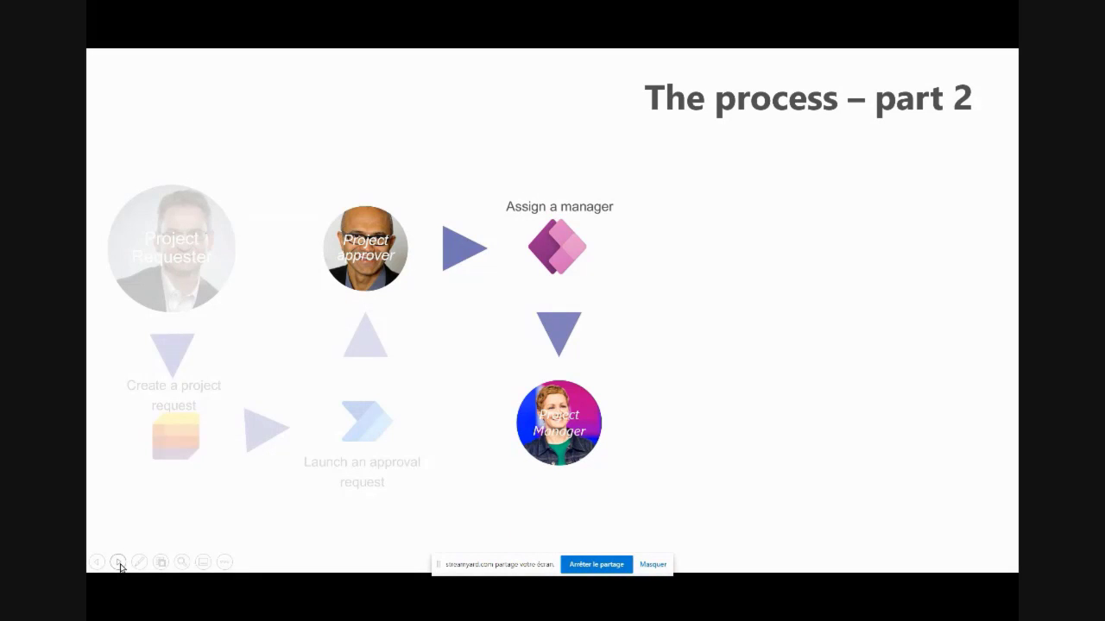
pyautogui.click(120, 563)
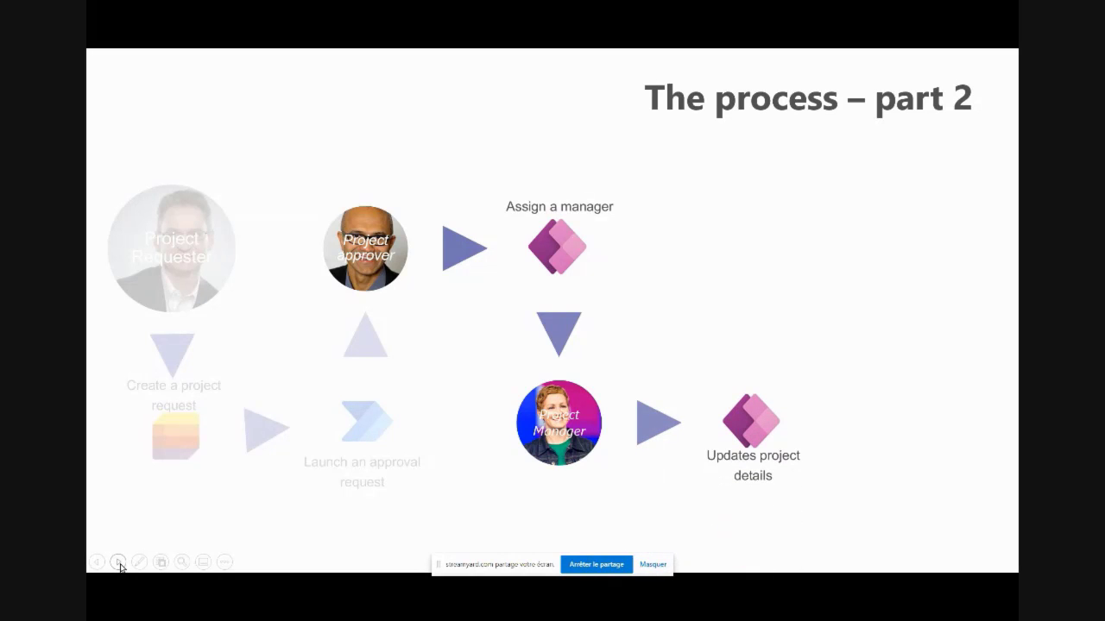
pyautogui.click(120, 563)
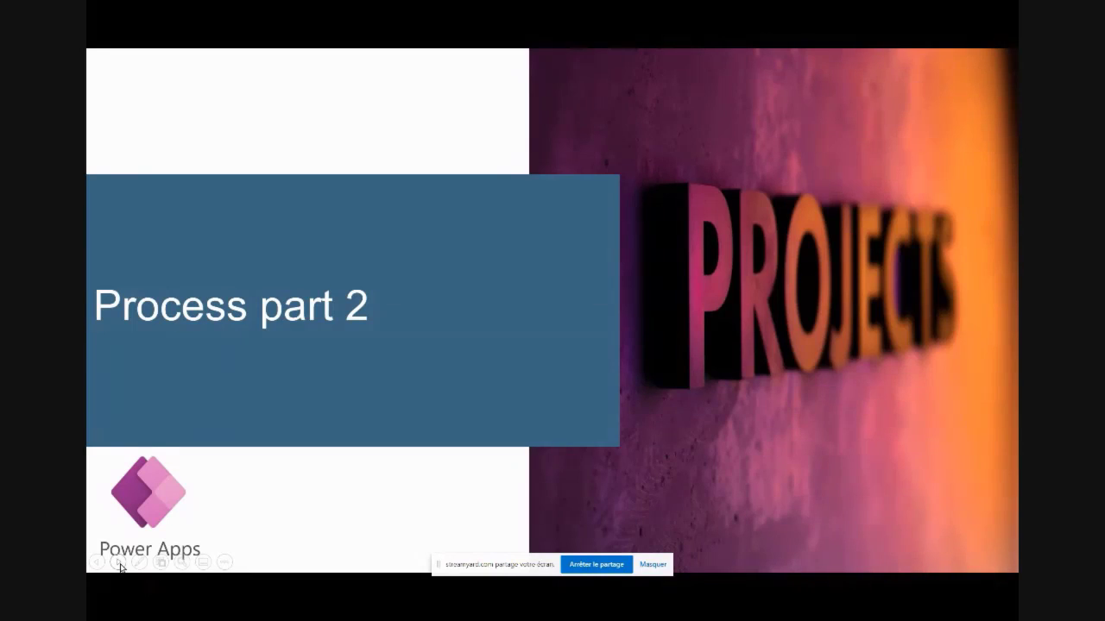
# Switch to Teams in the Edge window, show the Project Management app in expanded view, and hide the screen-sharing notice.
pyautogui.hotkey('alt', 'Tab')
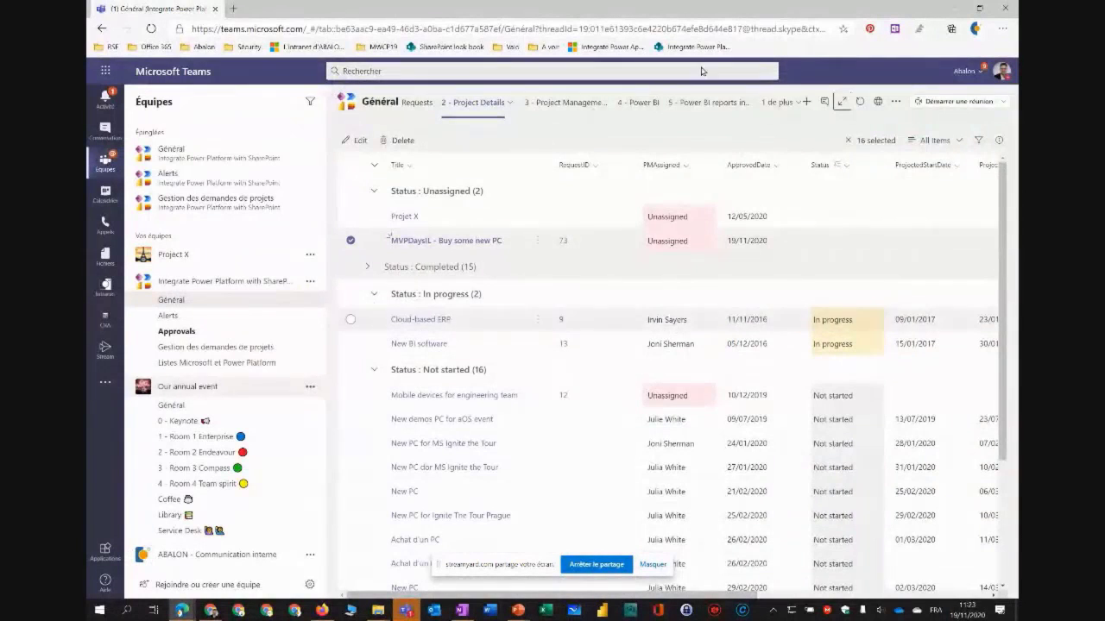
pyautogui.click(564, 105)
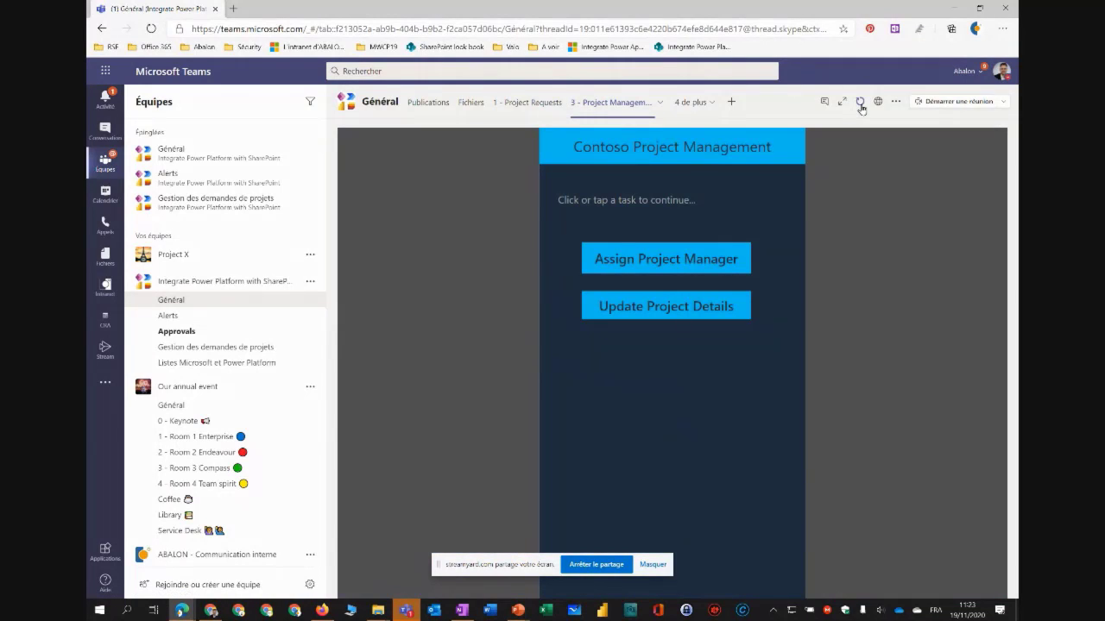
pyautogui.click(841, 102)
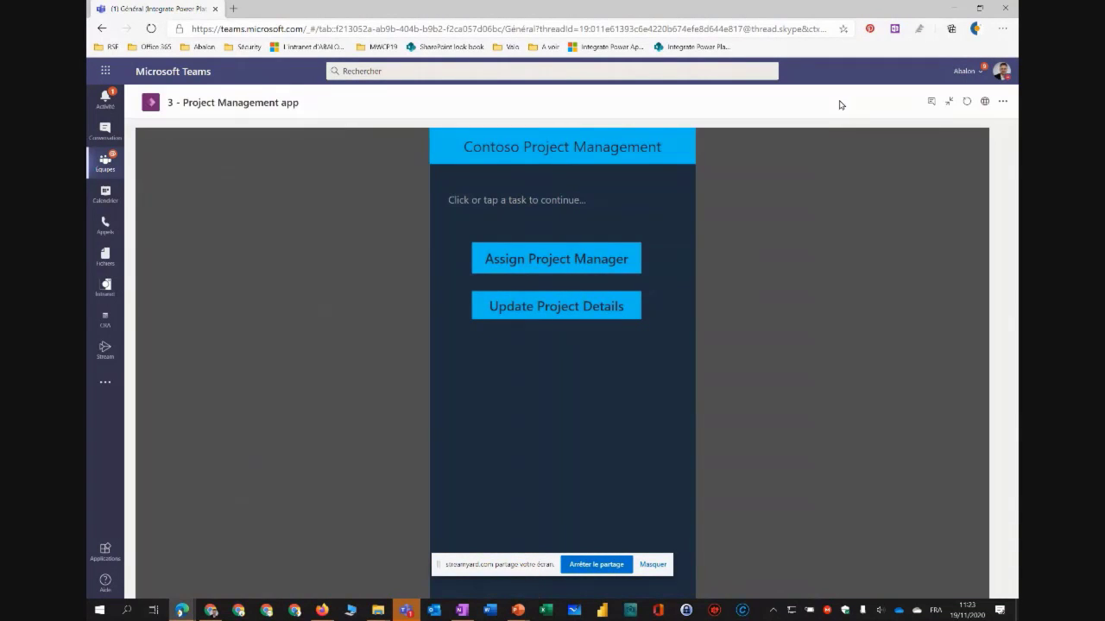
pyautogui.click(649, 566)
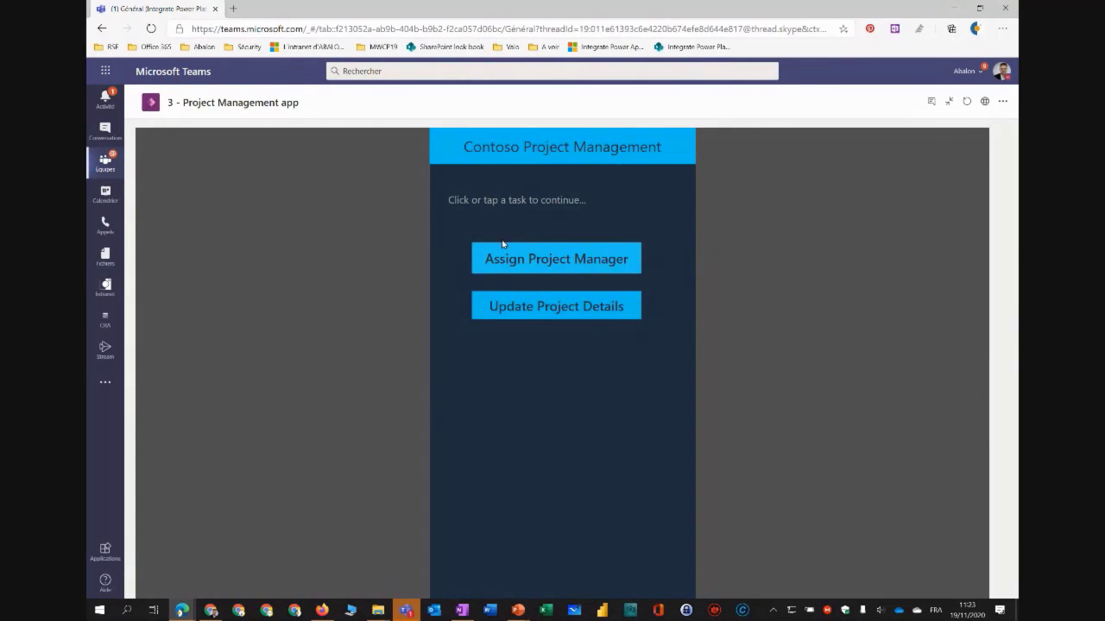
# Assign the third listed manager to the "MVPDaysIL - Buy some new PC" project in the Project Management app.
pyautogui.click(482, 259)
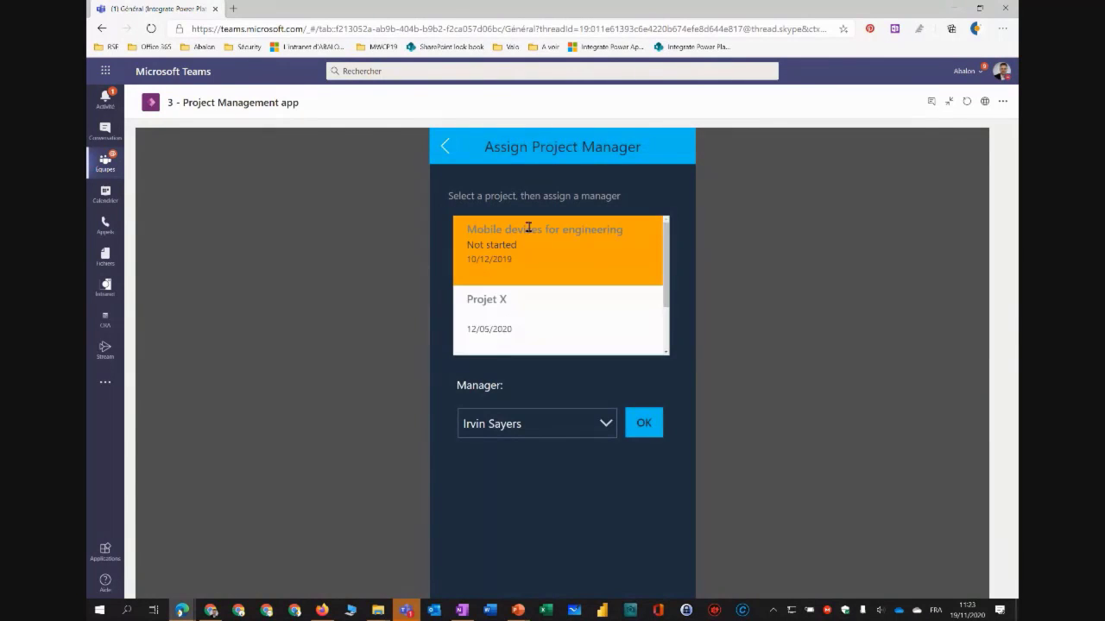
pyautogui.scroll(-1, 569, 299)
pyautogui.click(556, 302)
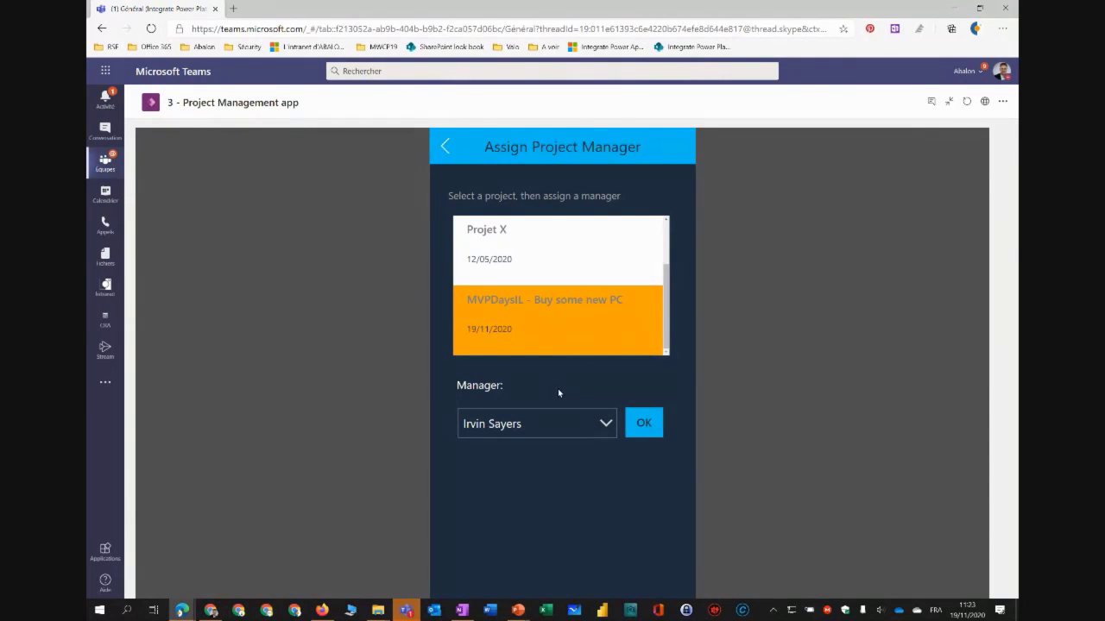
pyautogui.click(578, 414)
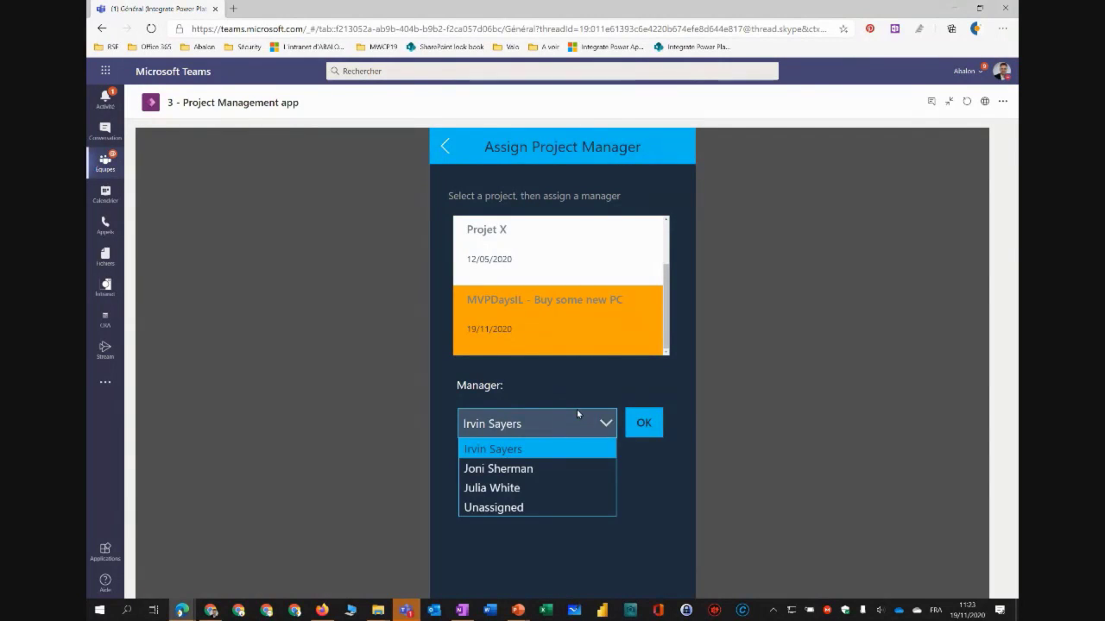
pyautogui.click(535, 488)
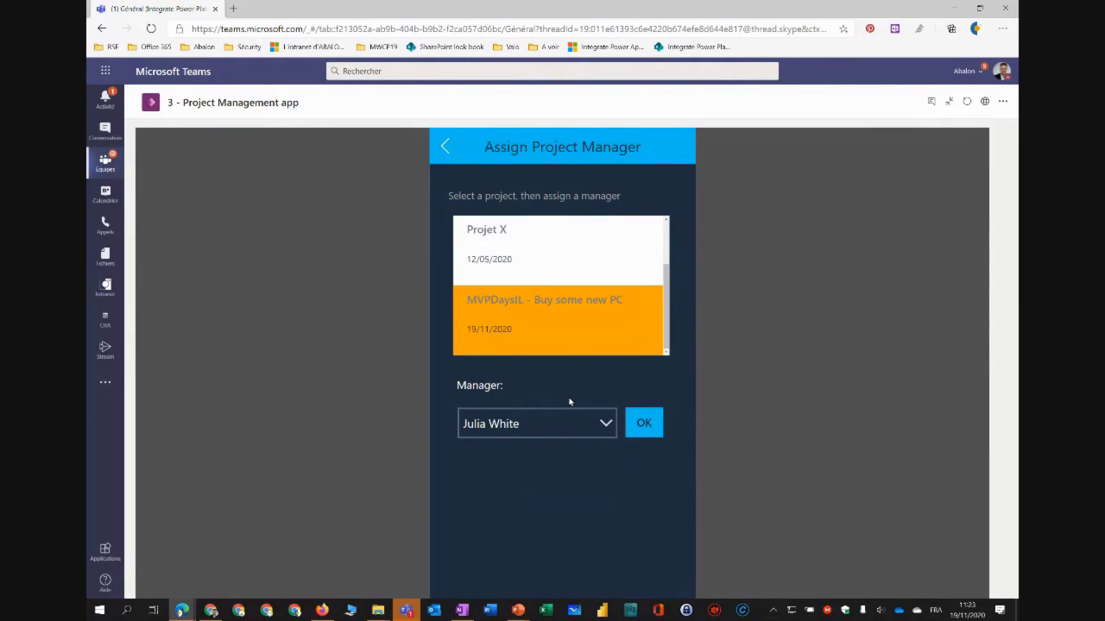
pyautogui.click(643, 429)
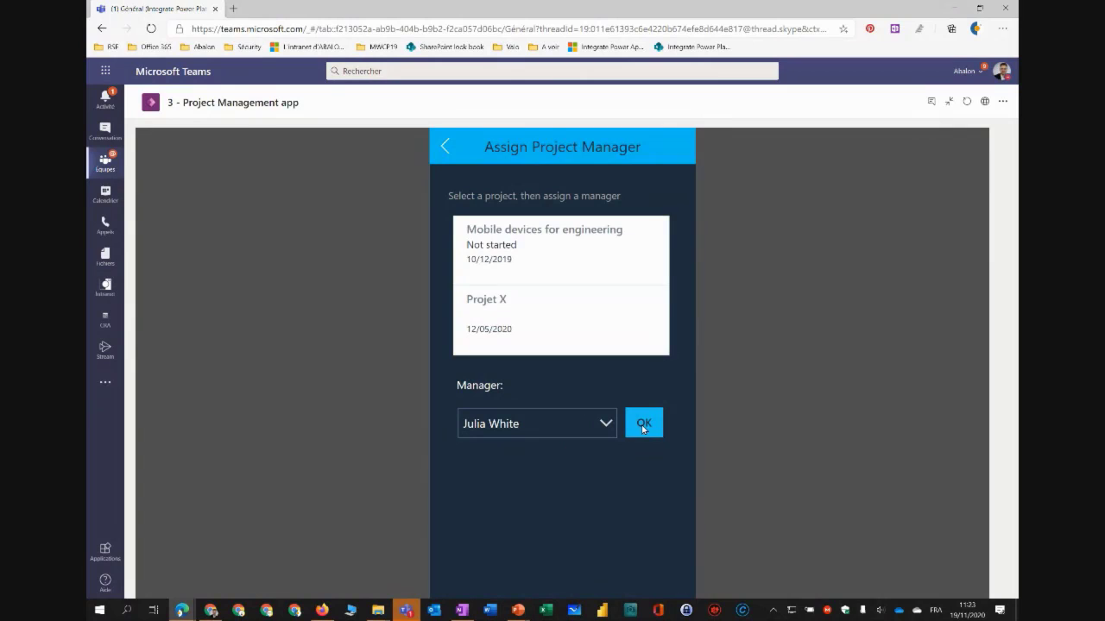
# Return to the app's task choices, search the projects under Update Project Details for "MVP", and open the MVPDaysIL project.
pyautogui.click(442, 151)
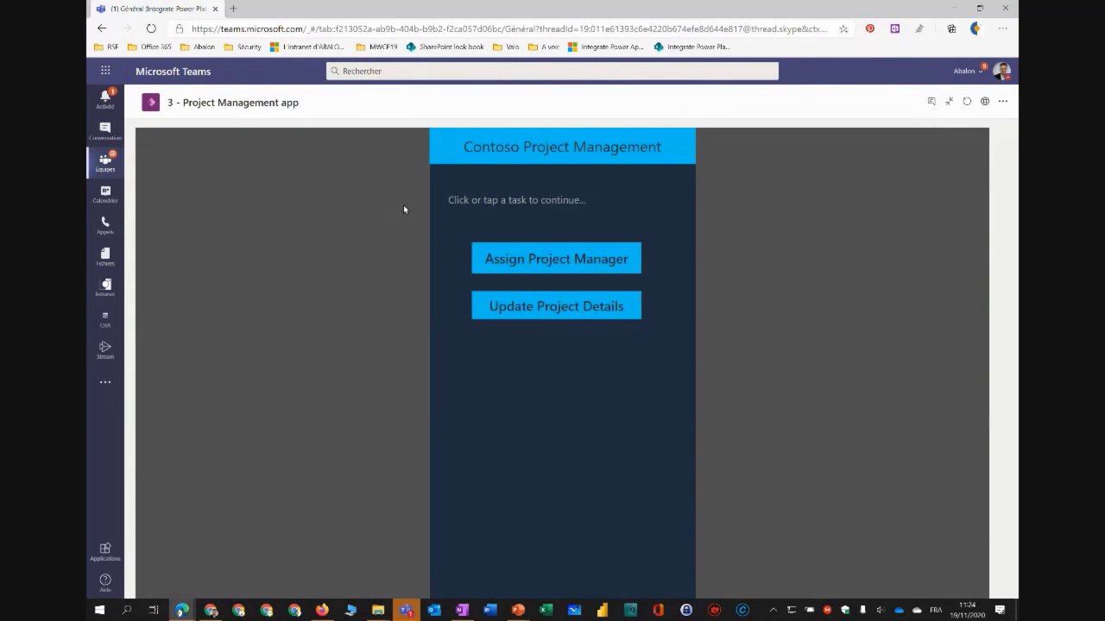
pyautogui.click(553, 307)
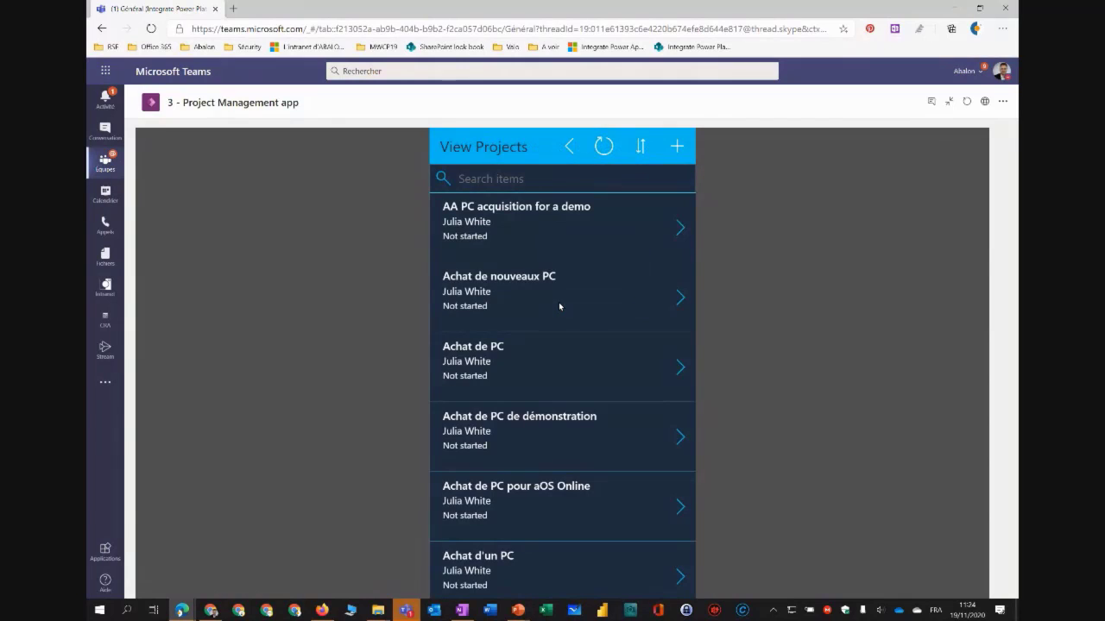
pyautogui.scroll(-3, 546, 242)
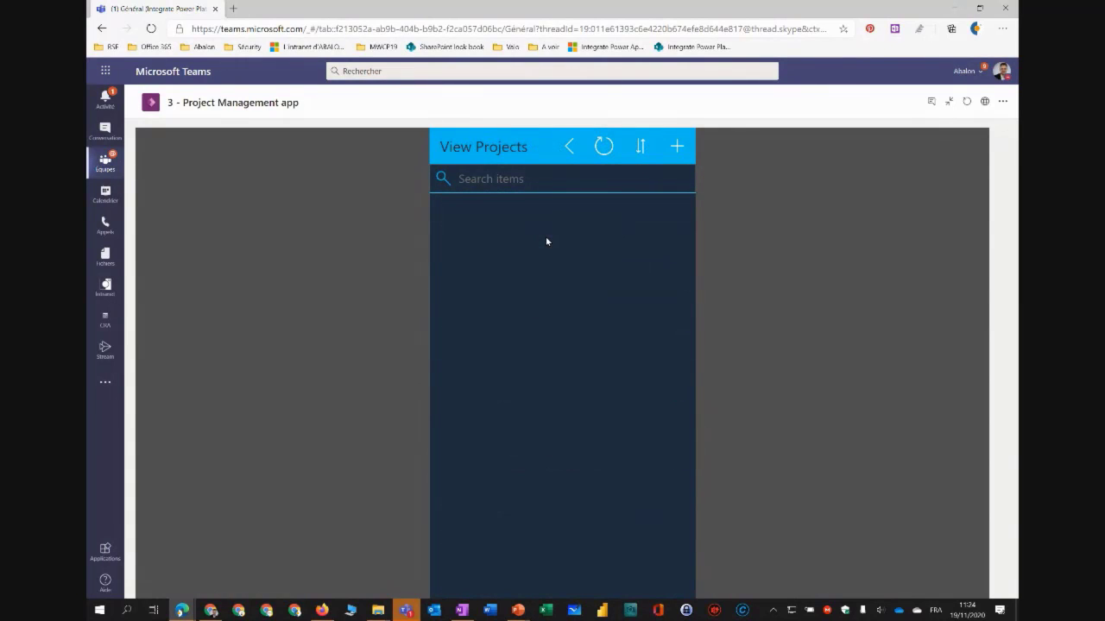
pyautogui.click(484, 179)
pyautogui.write('MVP')
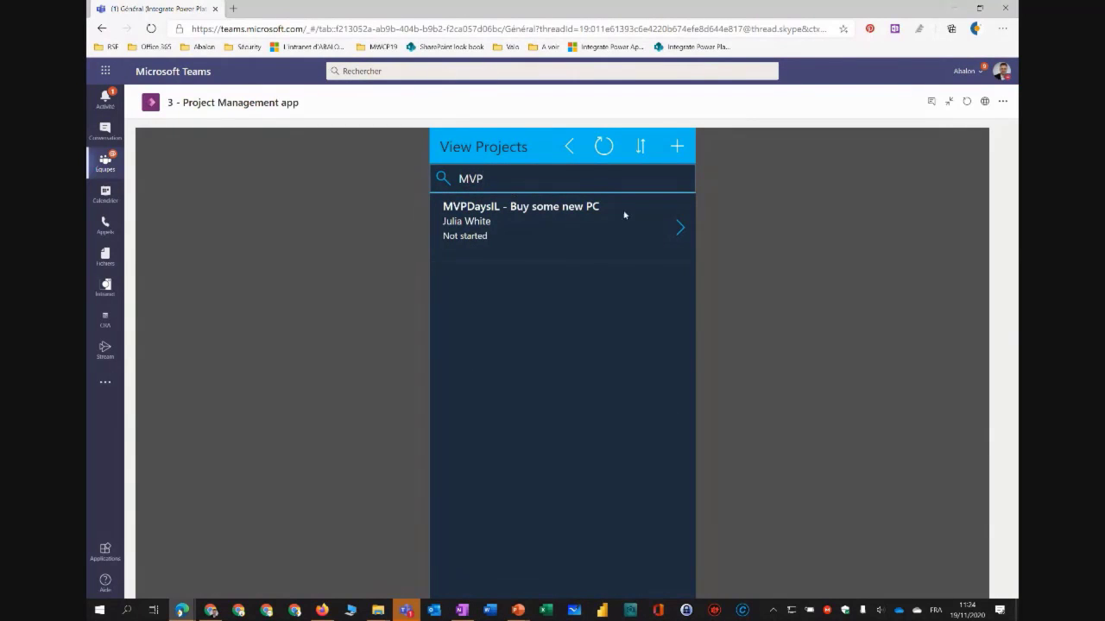
pyautogui.click(679, 229)
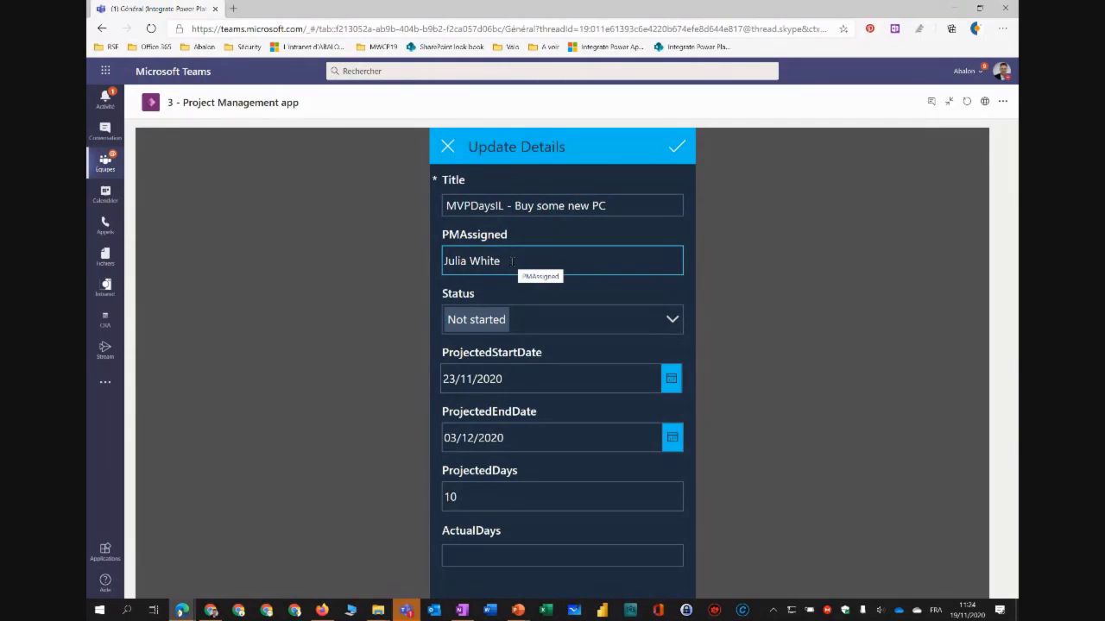
# Show the calendar for ProjectedStartDate and close it without choosing another date.
pyautogui.click(477, 502)
pyautogui.click(670, 389)
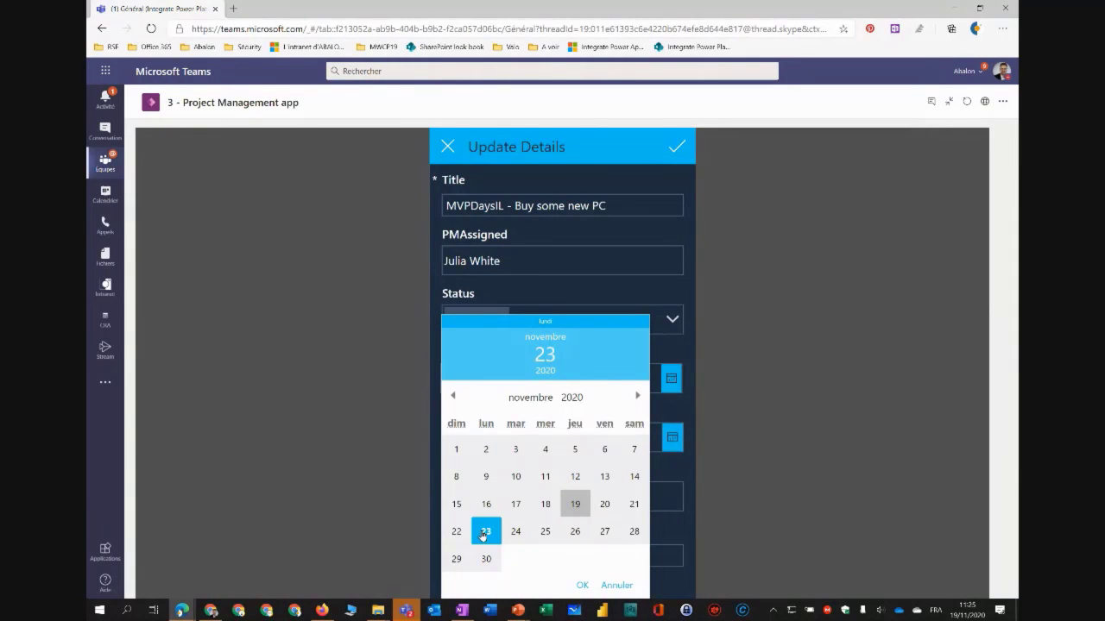
pyautogui.click(745, 392)
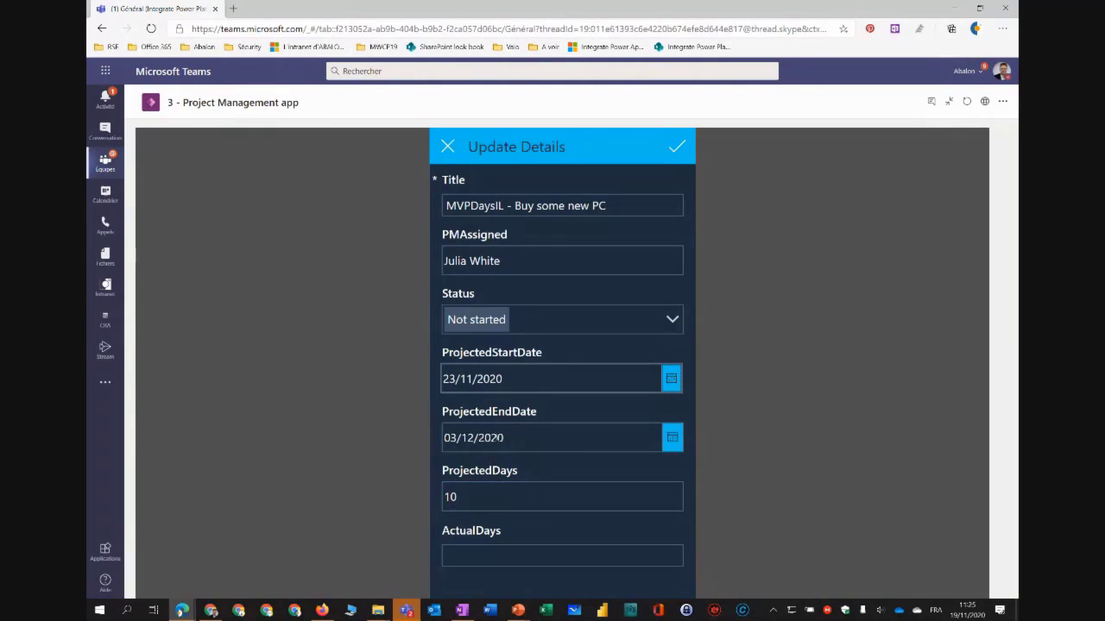
# Set the project's ProjectedDays to 12 and its ProjectedEndDate to 05/12/2020.
pyautogui.click(485, 492)
pyautogui.press('BackSpace')
pyautogui.write('2')
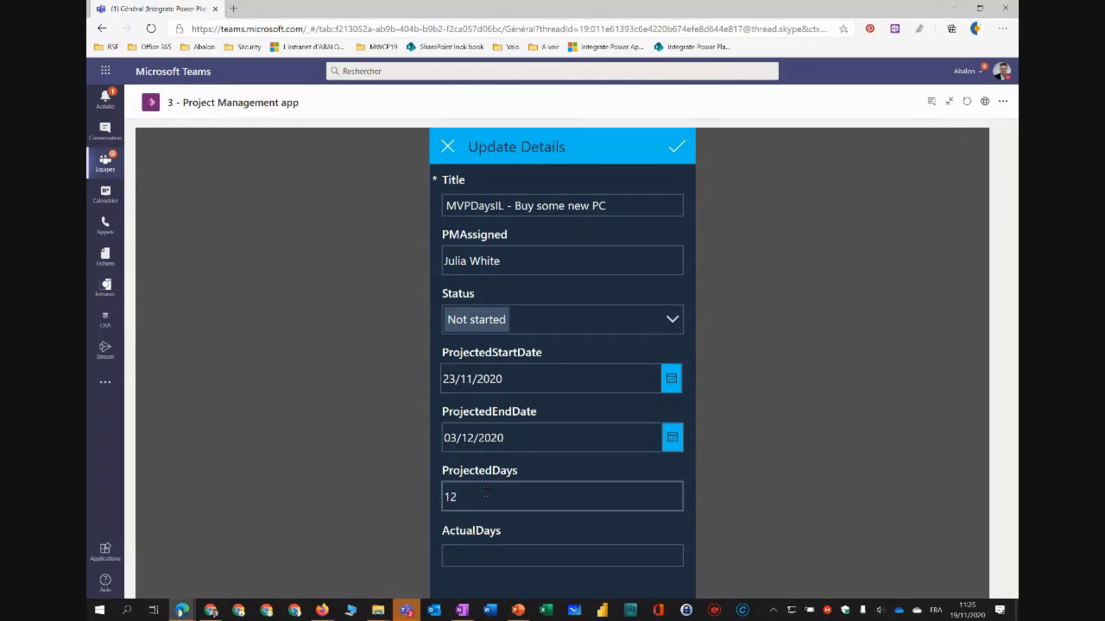
pyautogui.click(452, 438)
pyautogui.press('BackSpace')
pyautogui.write('1')
pyautogui.press('BackSpace')
pyautogui.write('5')
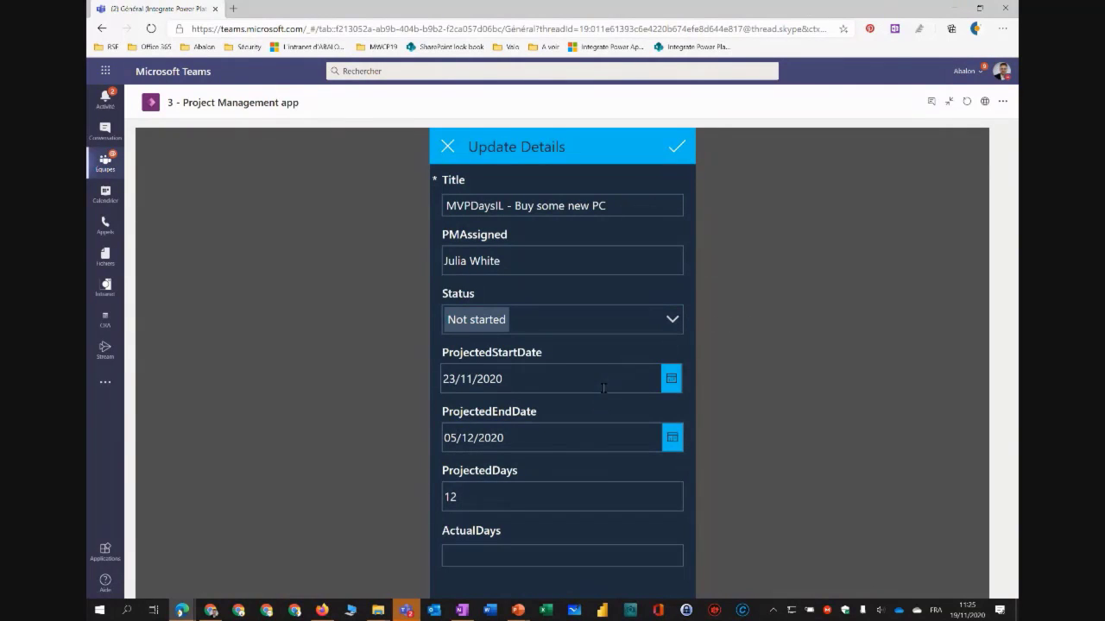
# Leave ActualDays empty, save the project details, and close the form to return to the project list.
pyautogui.click(494, 555)
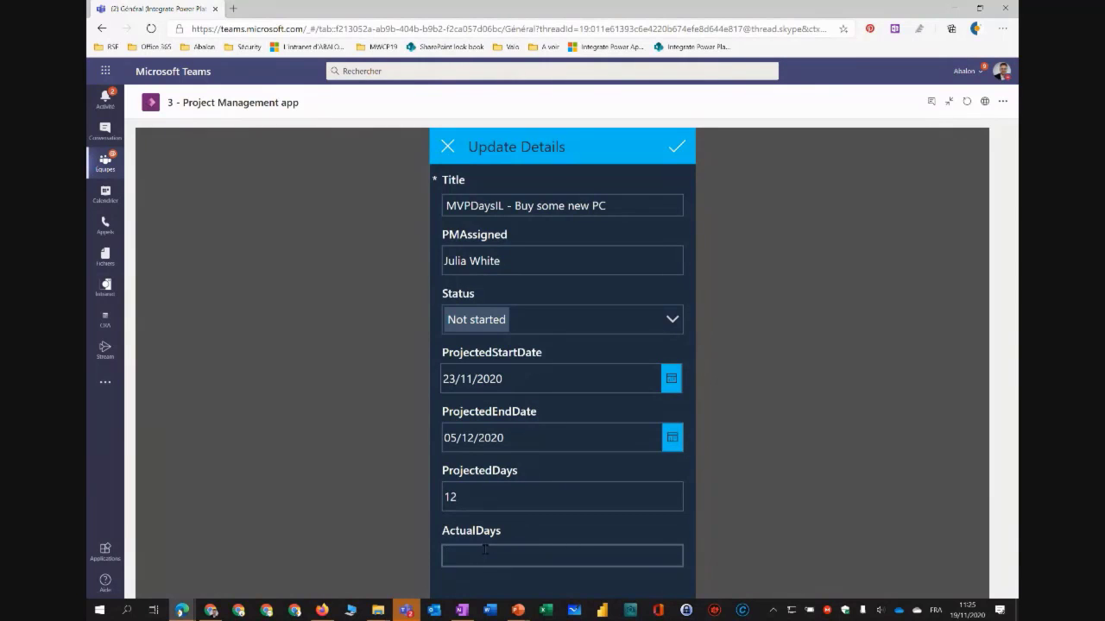
pyautogui.click(680, 148)
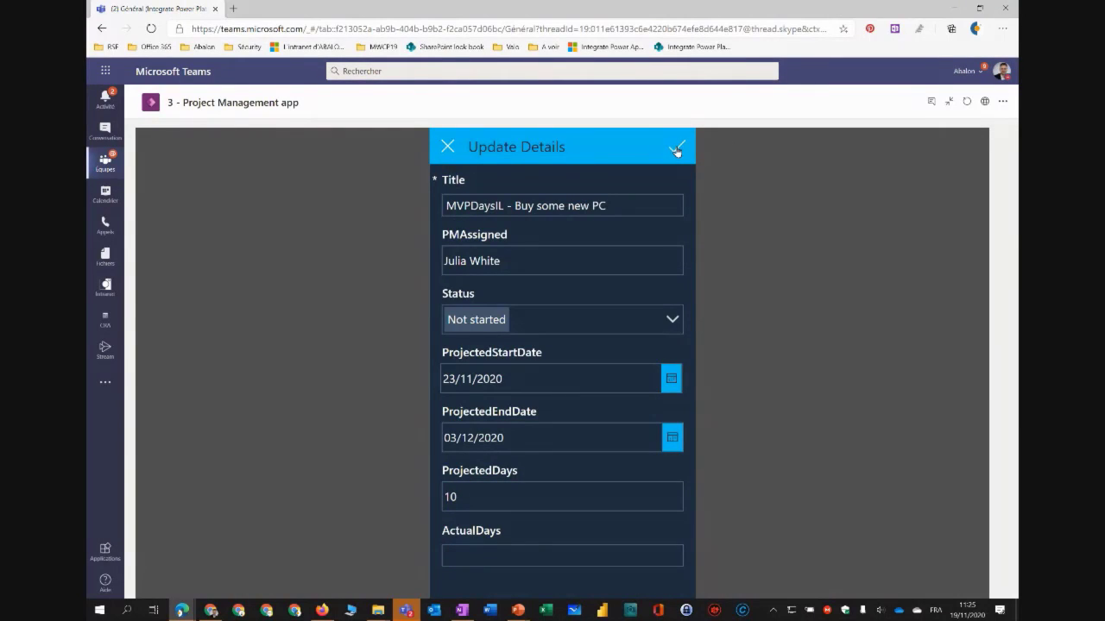
pyautogui.click(447, 148)
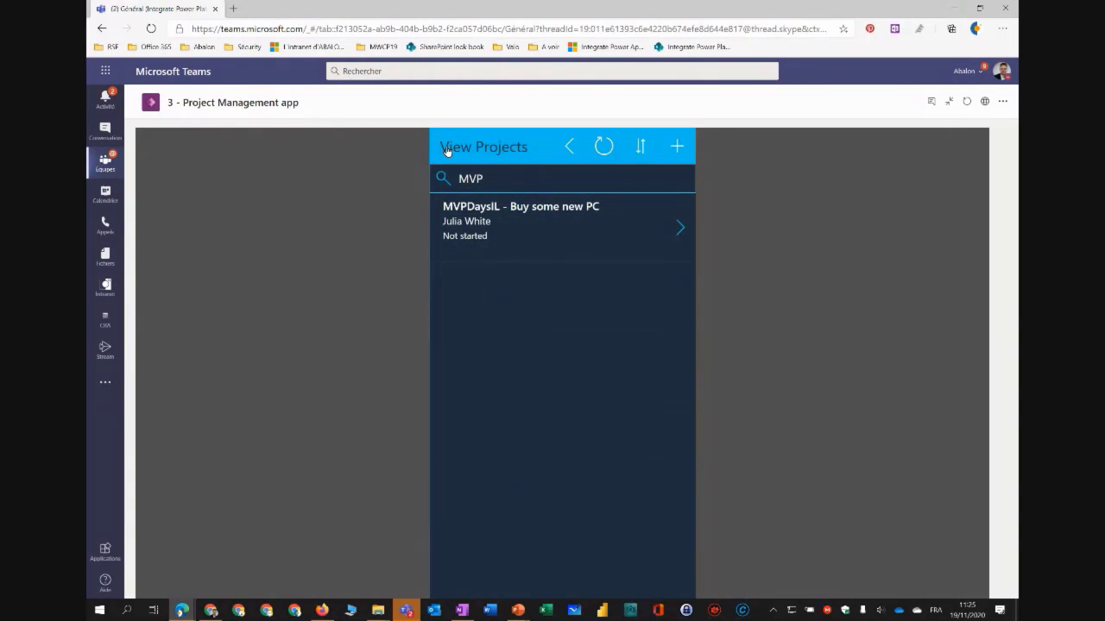
pyautogui.click(487, 178)
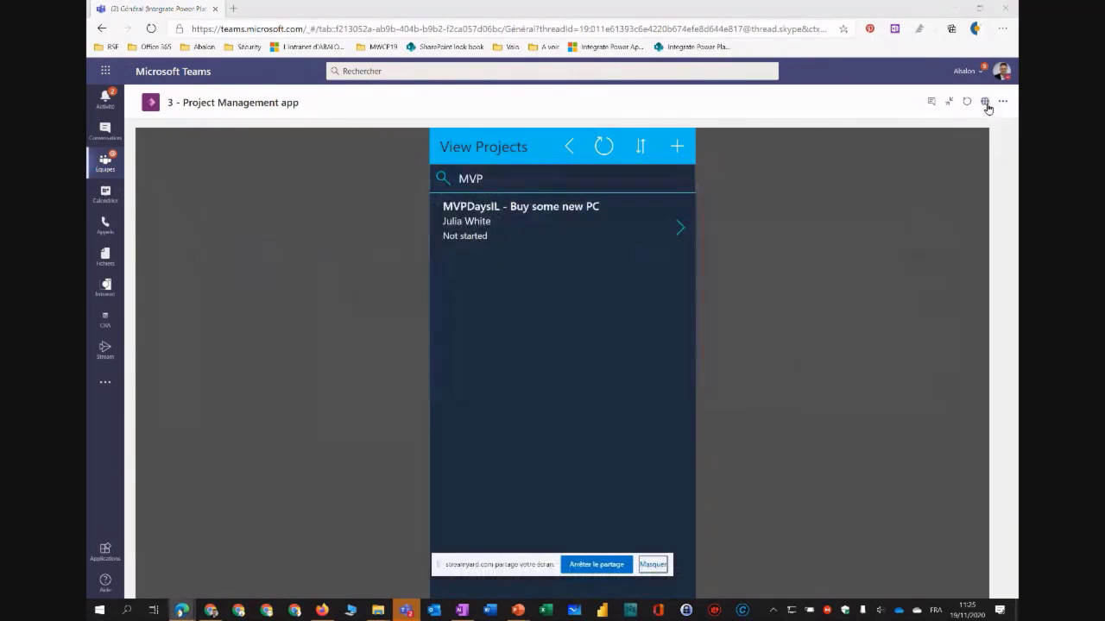
# Switch to the PowerPoint slide show, advance to "The process – part 3", and reveal its report review and Teams stages.
pyautogui.hotkey('alt', 'Tab')
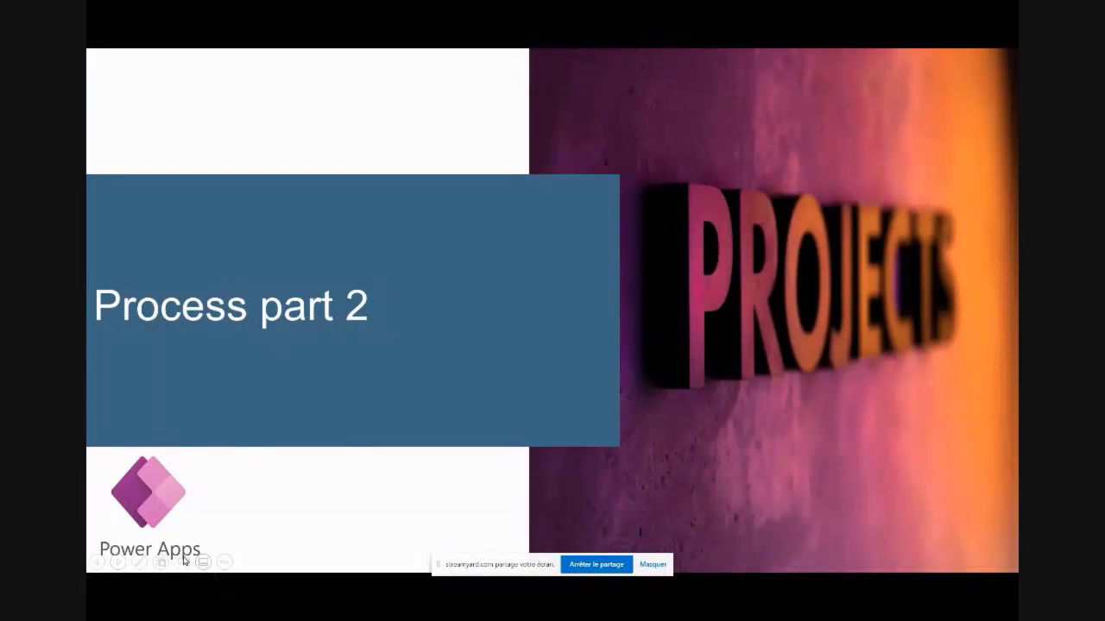
pyautogui.click(118, 562)
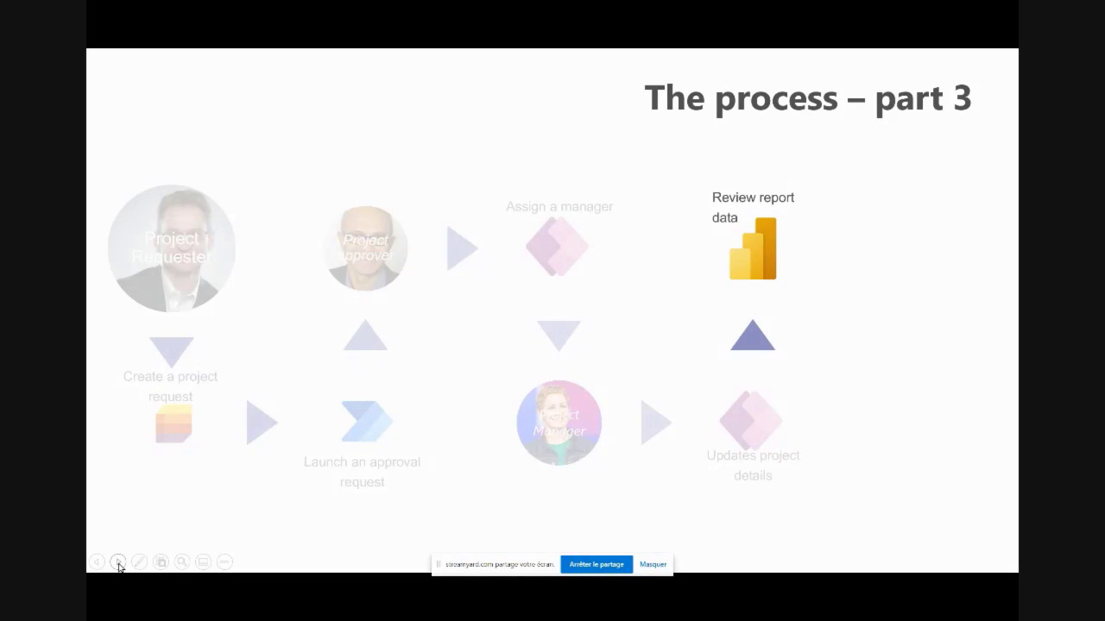
pyautogui.click(118, 562)
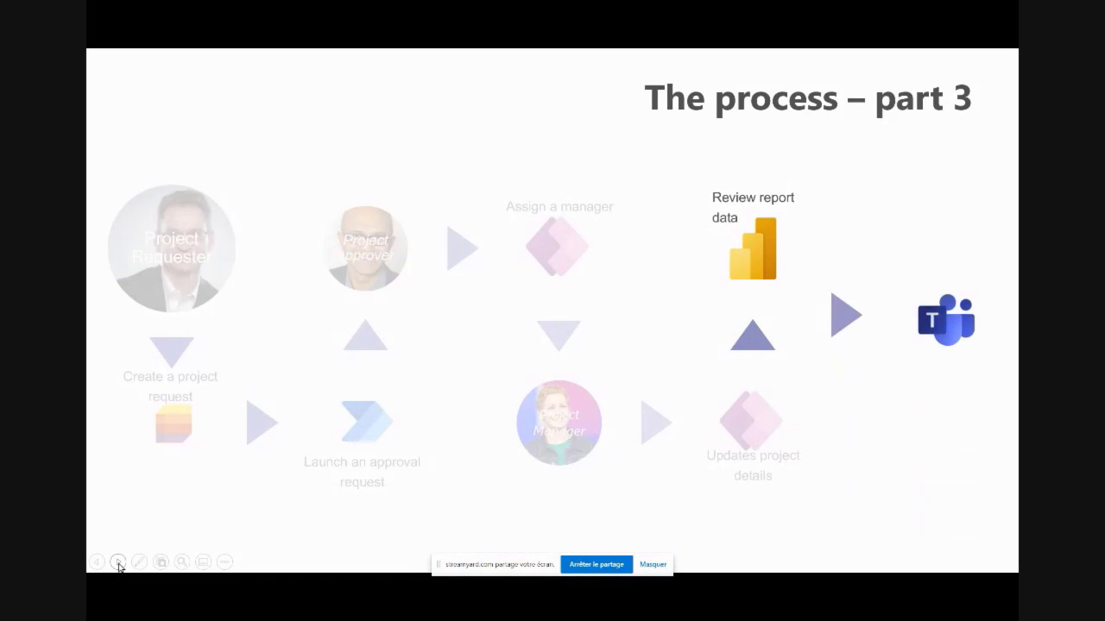